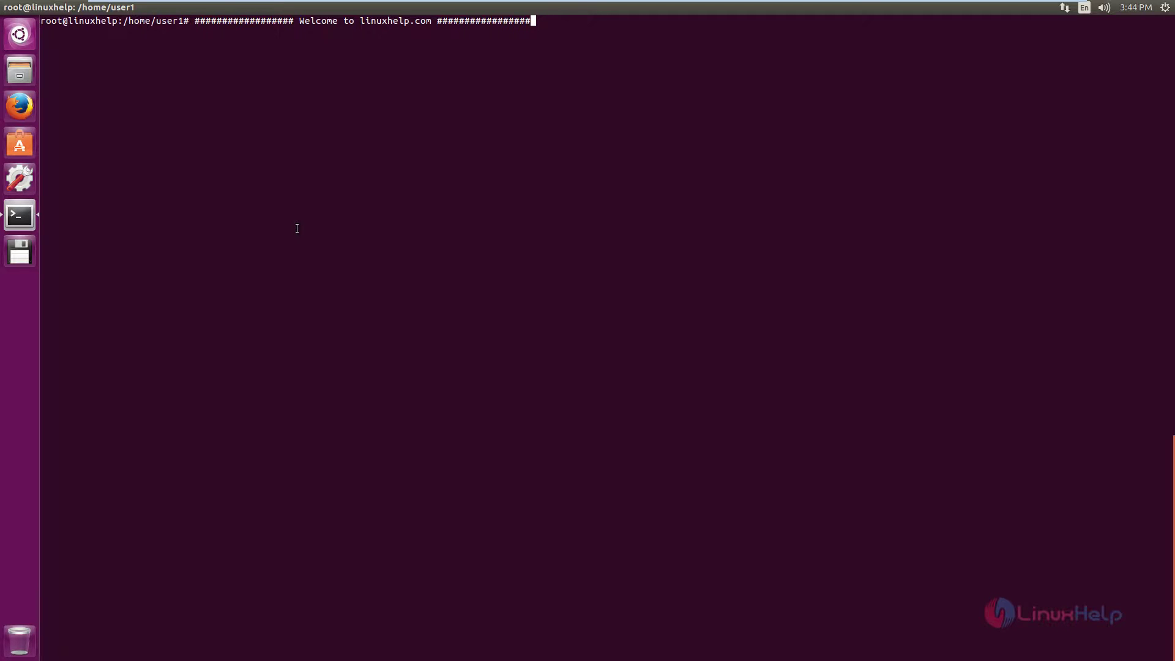
Launch Firefox and load the Flowblade download page from the saved URL.
{"action": "key", "text": "ctrl+u"}
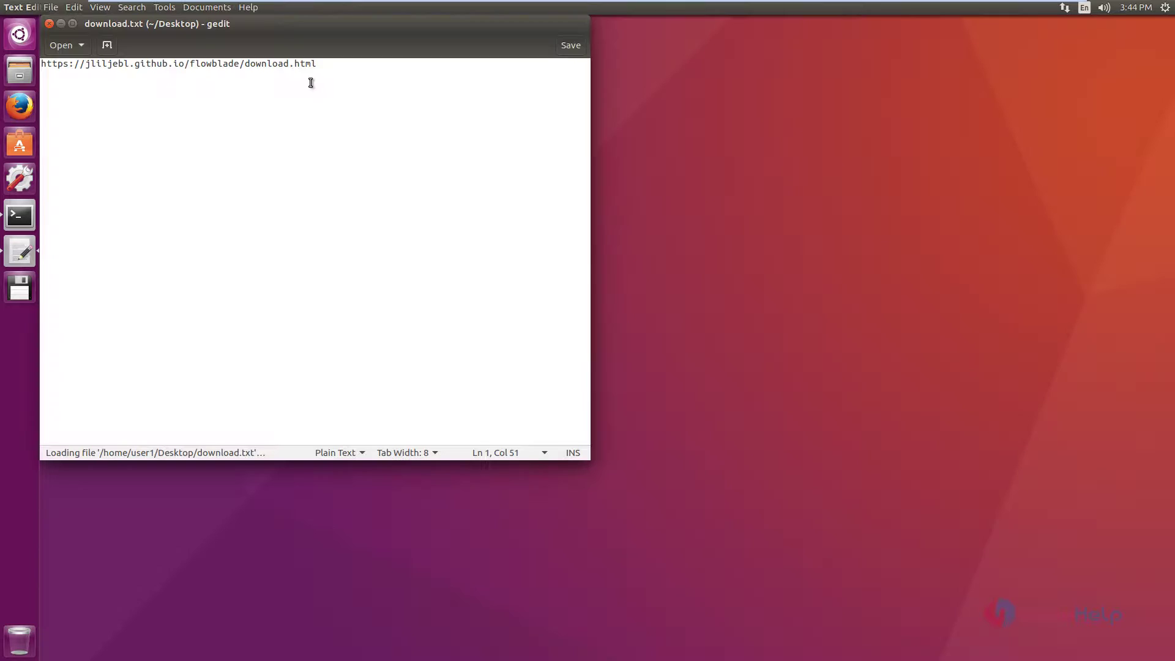
{"action": "left_click", "coordinate": [30, 107]}
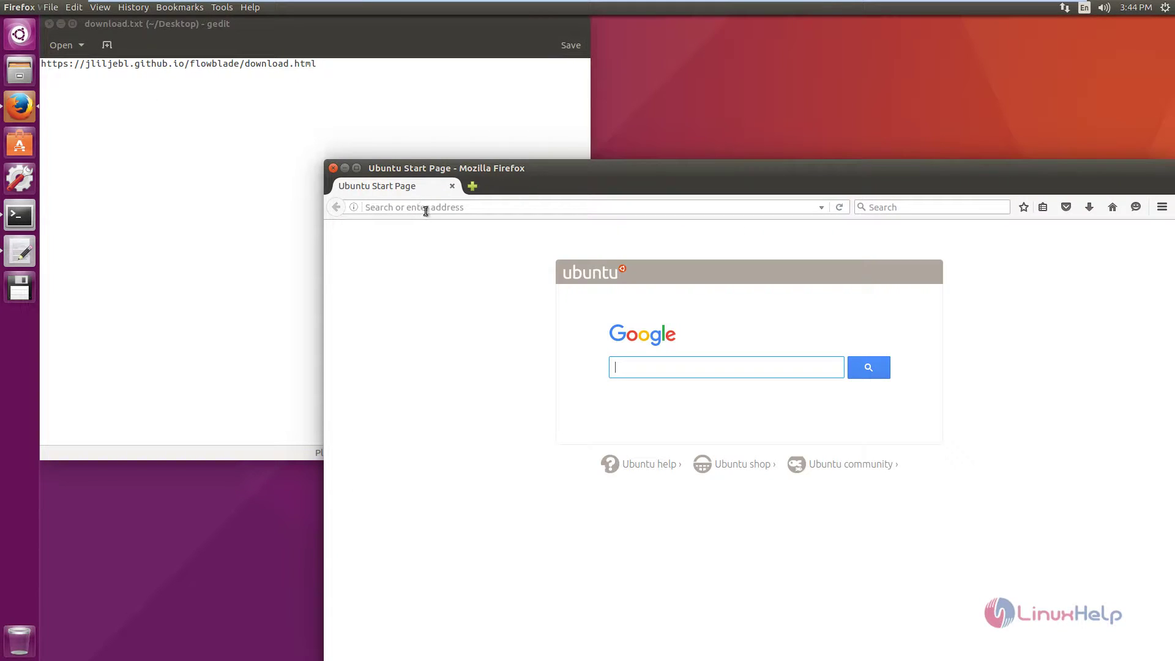
{"action": "left_click", "coordinate": [426, 206]}
{"action": "type", "text": "https://jliljebl.github.io/flowblade/download.html"}
{"action": "key", "text": "Return"}
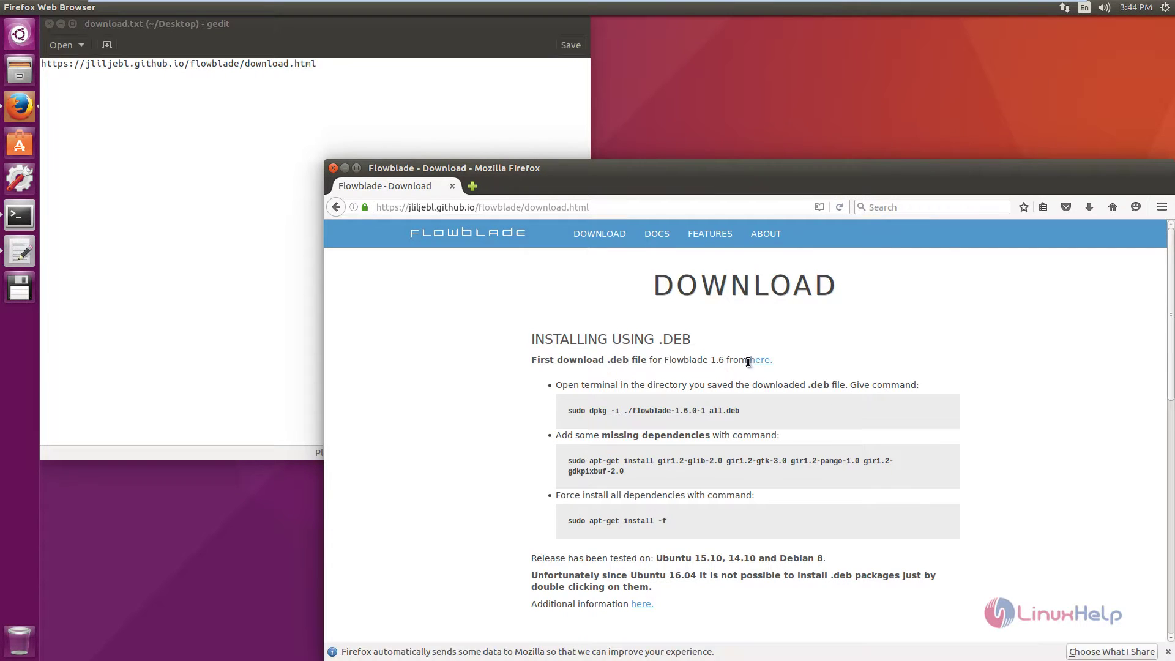
Follow the Flowblade 1.6 .deb link and get past Dropbox's Google sign-up prompts.
{"action": "left_click", "coordinate": [765, 364]}
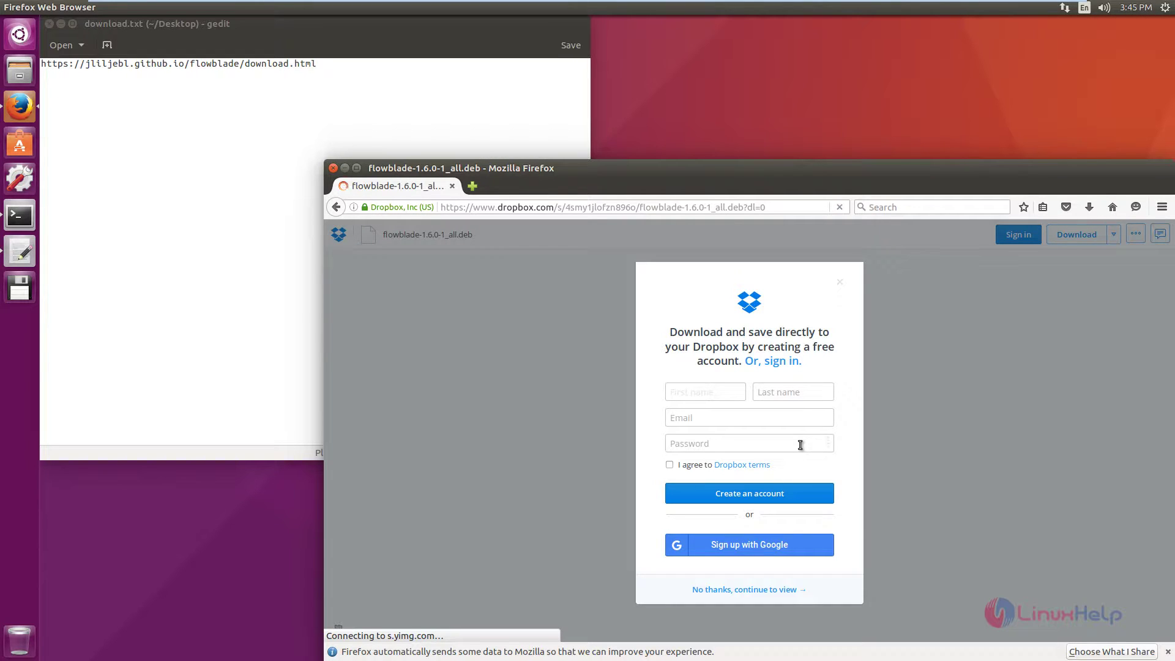
{"action": "left_click", "coordinate": [745, 548]}
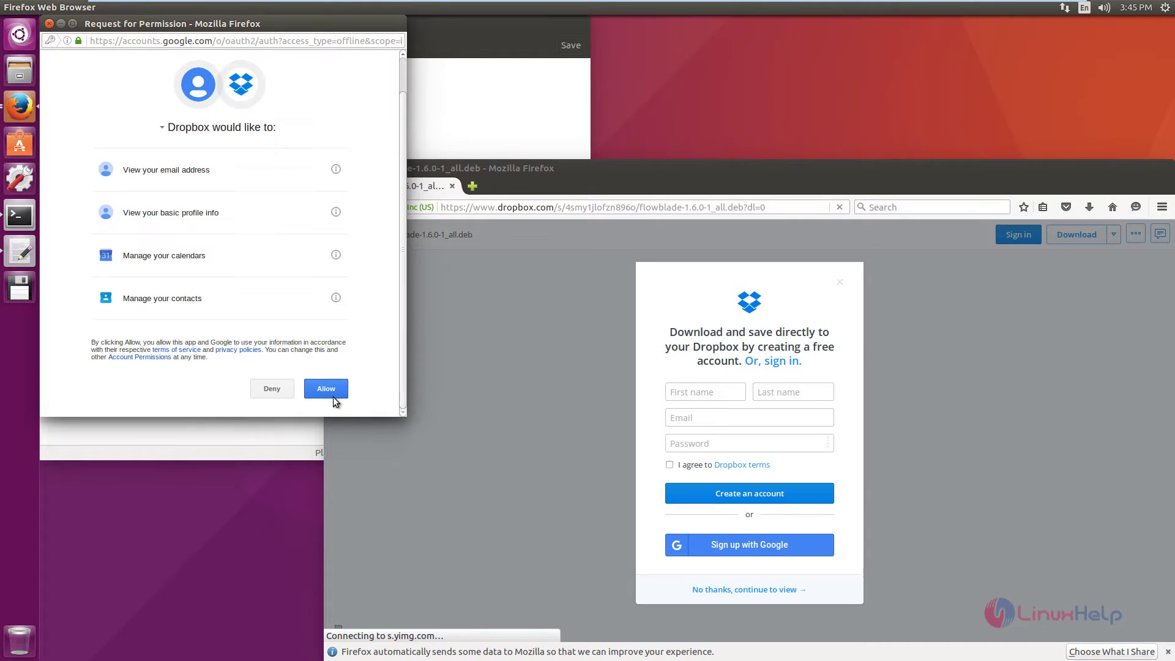
{"action": "left_click", "coordinate": [333, 396]}
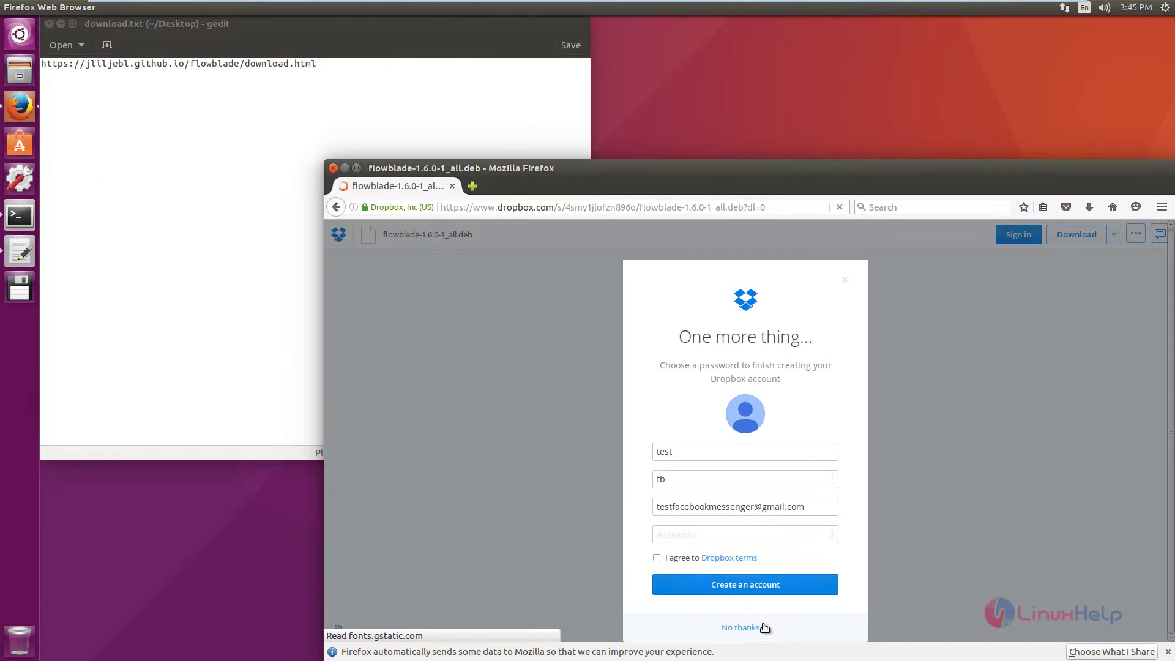
{"action": "left_click", "coordinate": [759, 628]}
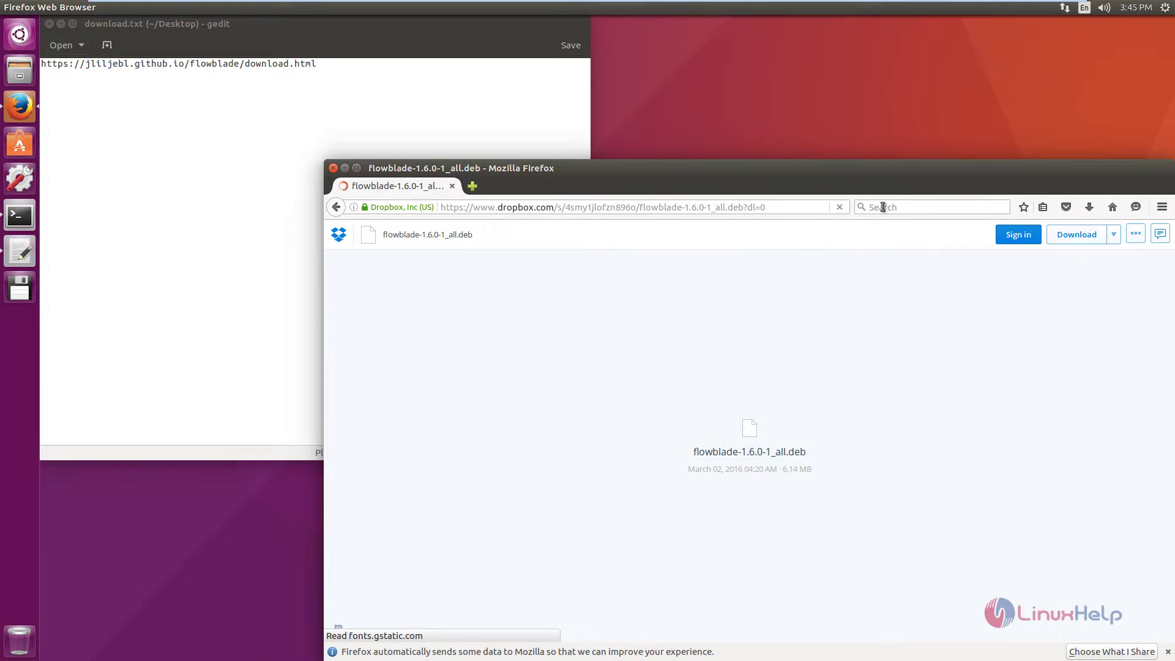
{"action": "left_click_drag", "start_coordinate": [962, 163], "coordinate": [963, 103]}
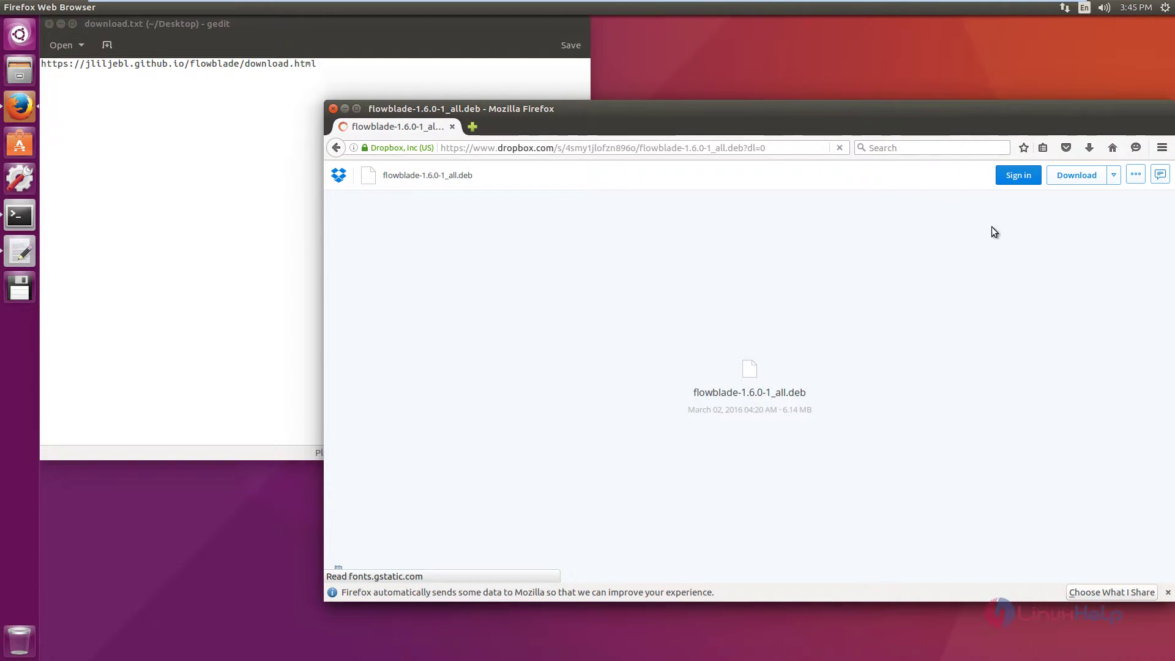
Download and save flowblade-1.6.0-1_all.deb to disk.
{"action": "left_click", "coordinate": [1086, 179]}
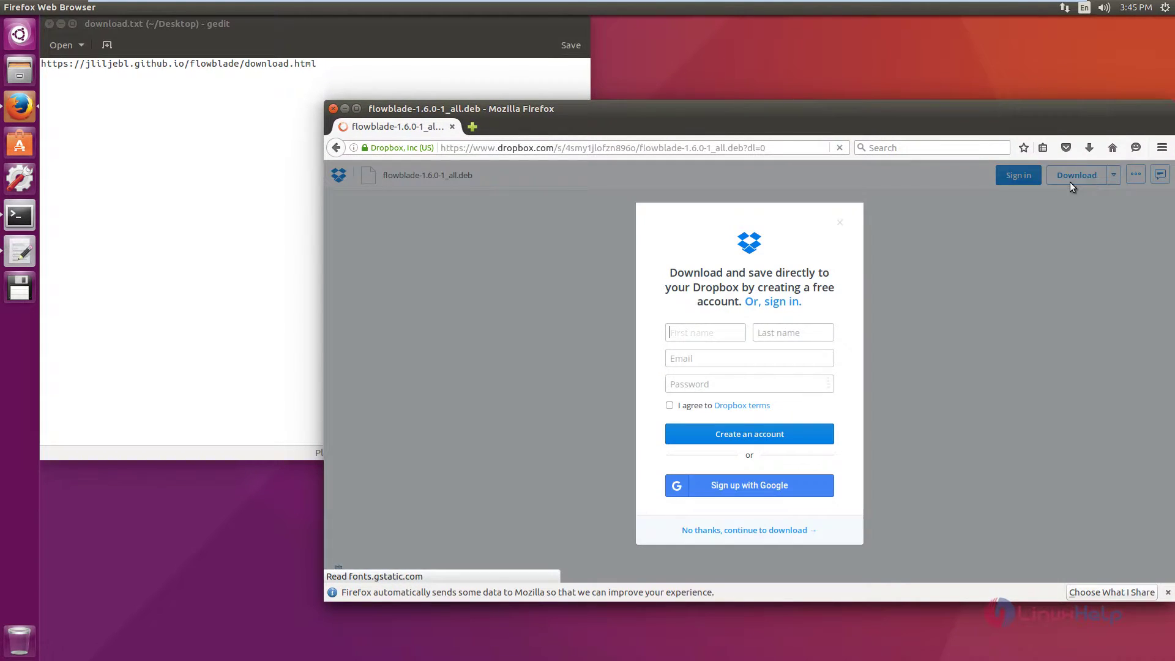
{"action": "left_click", "coordinate": [739, 531]}
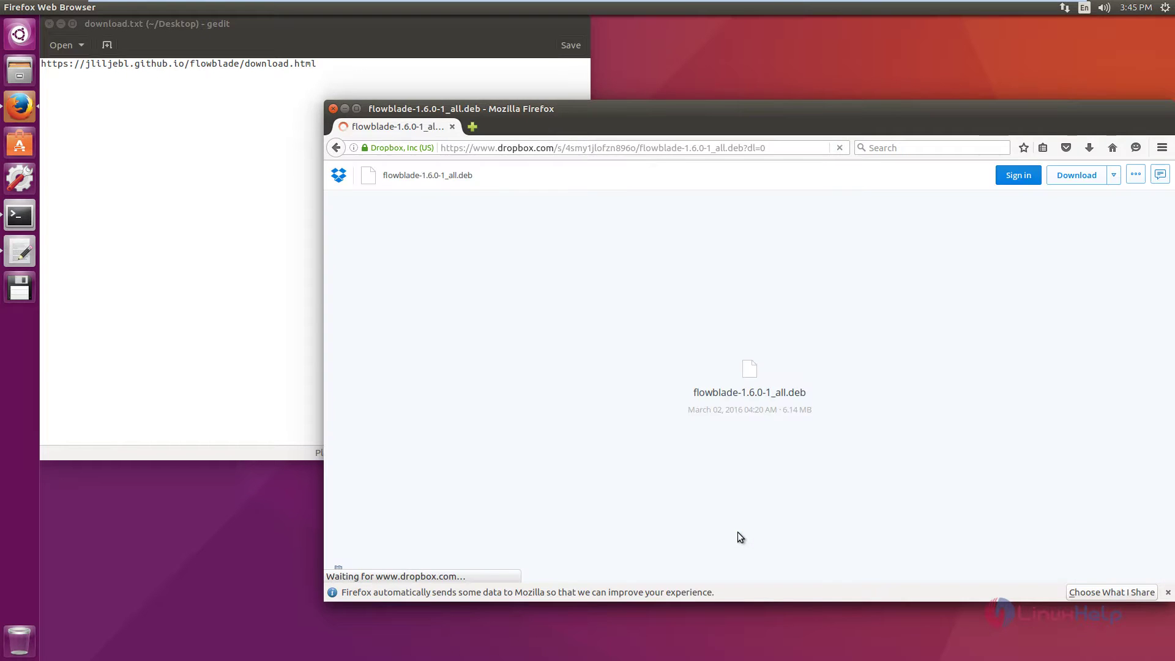
{"action": "left_click", "coordinate": [649, 367]}
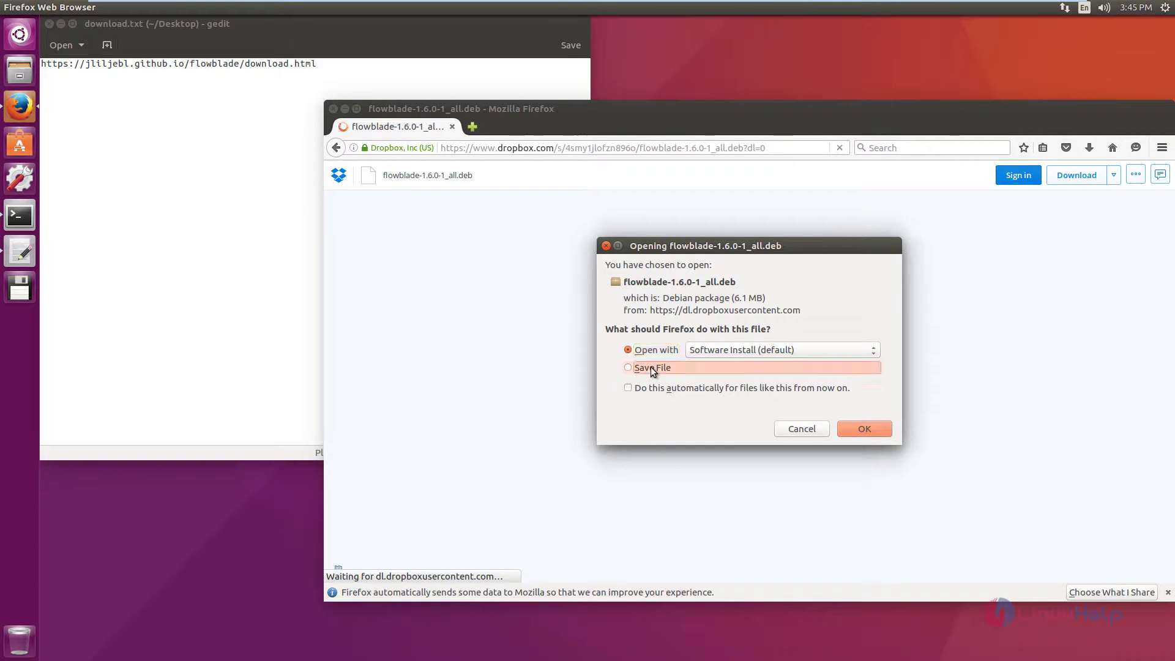
{"action": "left_click", "coordinate": [867, 430]}
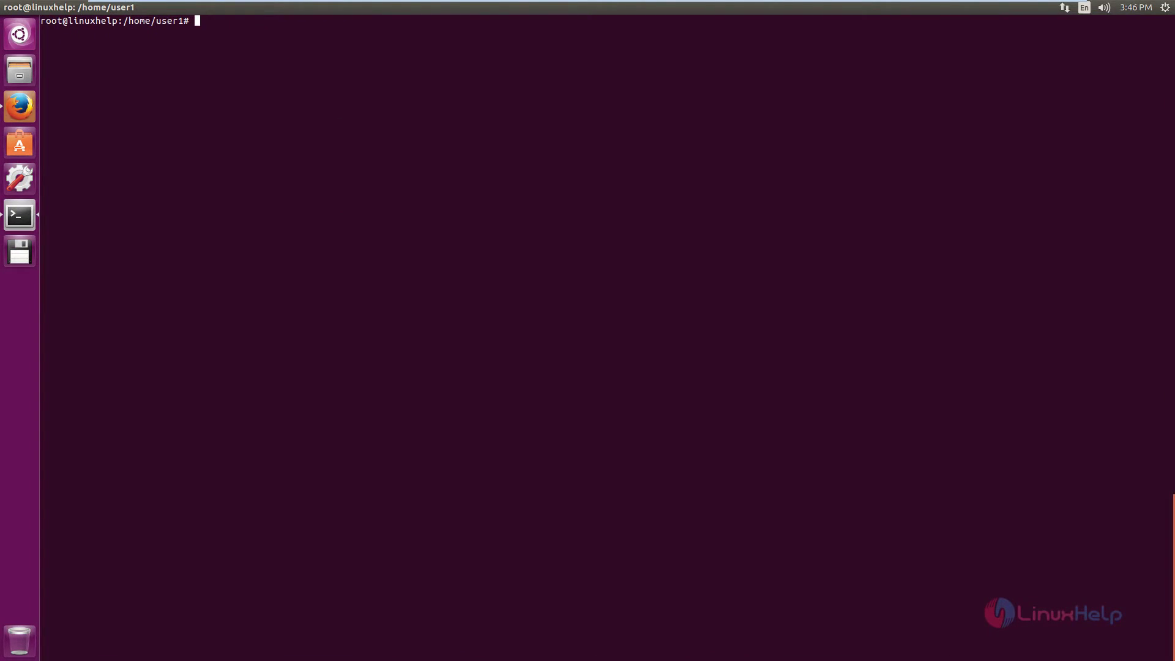
Change into the Downloads folder with cd Downloads/.
{"action": "type", "text": "cd dD"}
{"action": "key", "text": "Tab"}
{"action": "key", "text": "Return"}
List the Downloads files with ll and prepare dpkg -i flowblade-1.6.0-1_all.deb.
{"action": "type", "text": "ll"}
{"action": "key", "text": "Return"}
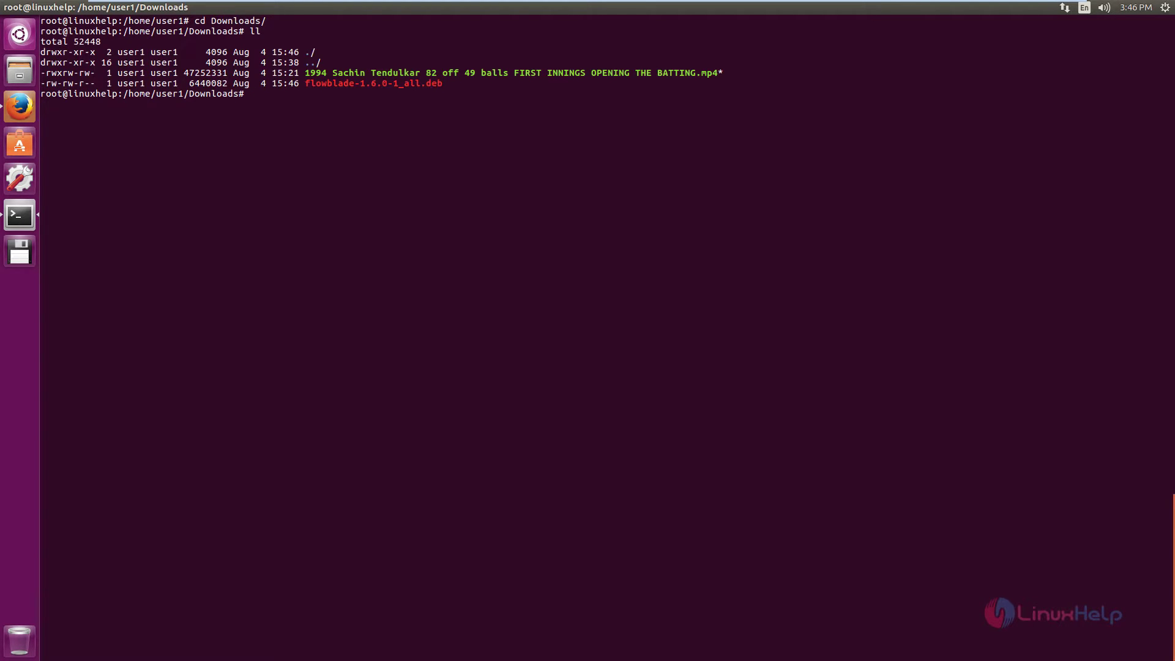
{"action": "key", "text": "ctrl+l"}
{"action": "type", "text": "ll"}
{"action": "key", "text": "Return"}
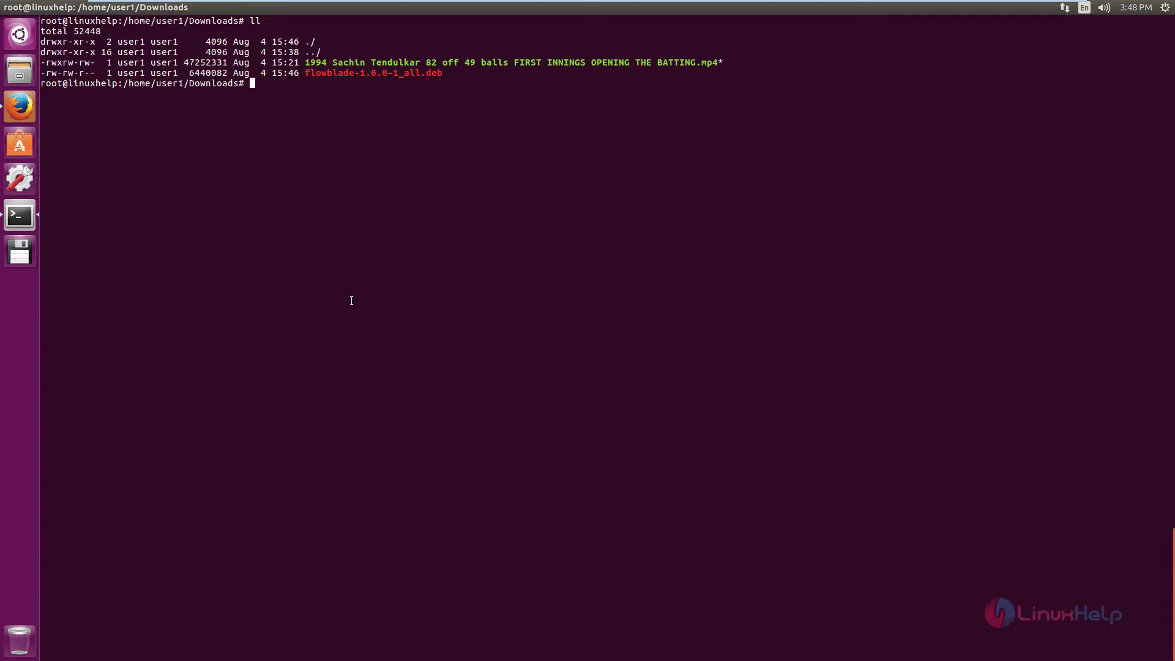
{"action": "type", "text": "dpkg -i f"}
{"action": "key", "text": "Tab"}
Run dpkg -i, fix dependencies with apt-get -f install (y), then rerun dpkg -i flowblade-1.6.0-1_all.deb.
{"action": "key", "text": "Return"}
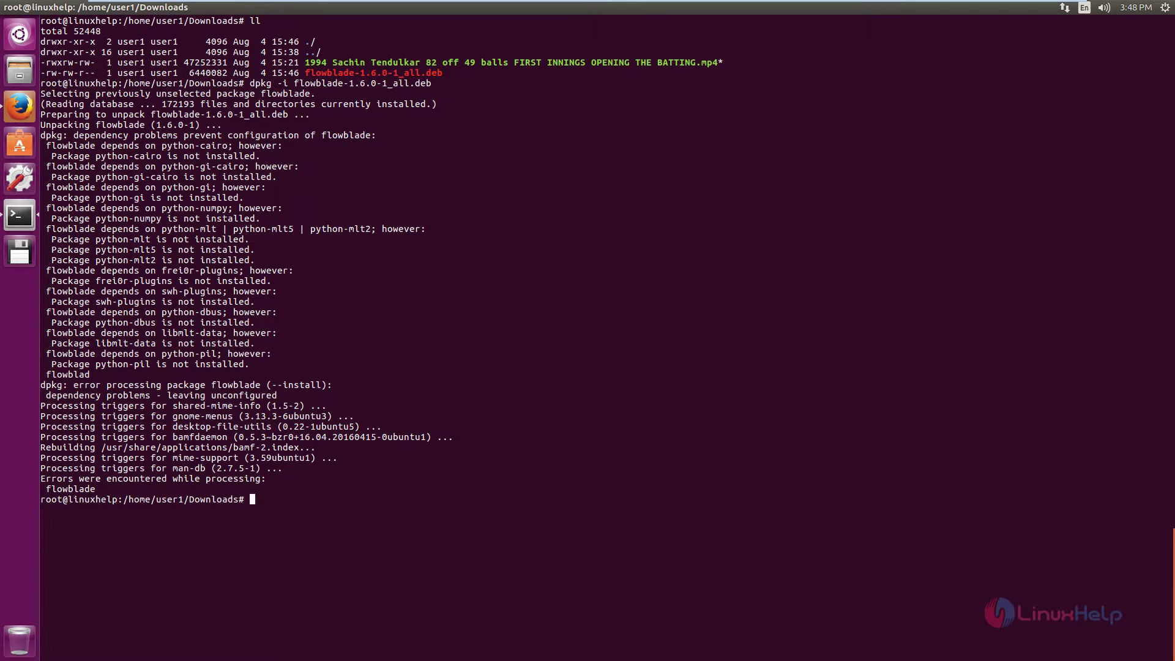
{"action": "type", "text": "apt-get -f install"}
{"action": "key", "text": "Return"}
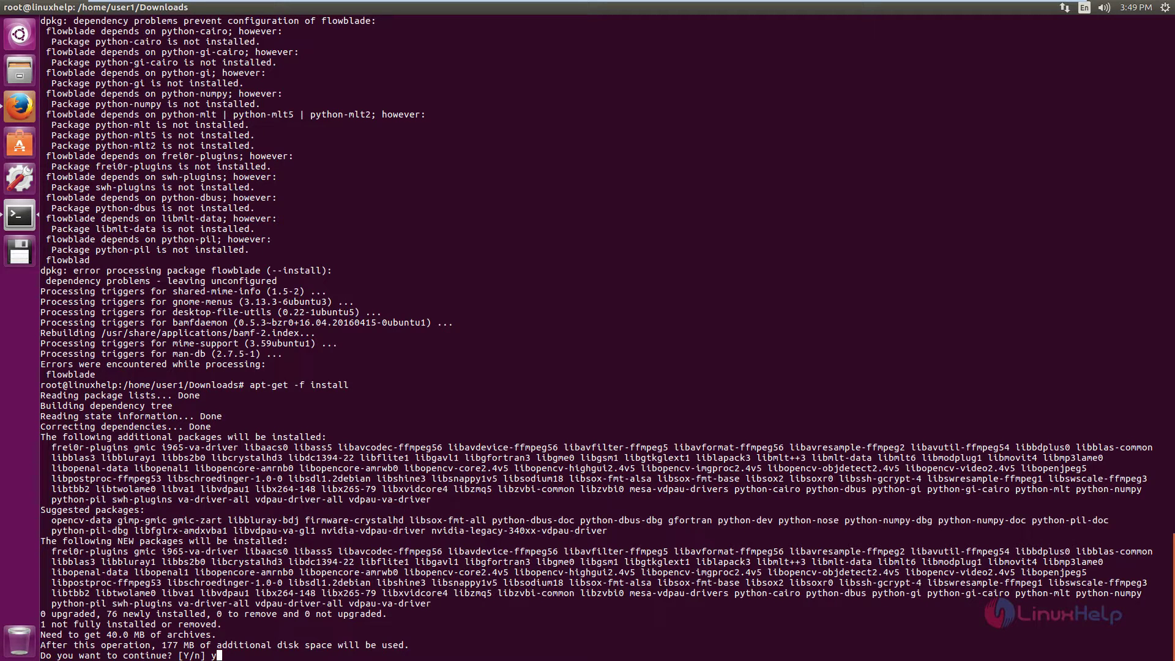
{"action": "type", "text": "y"}
{"action": "key", "text": "Return"}
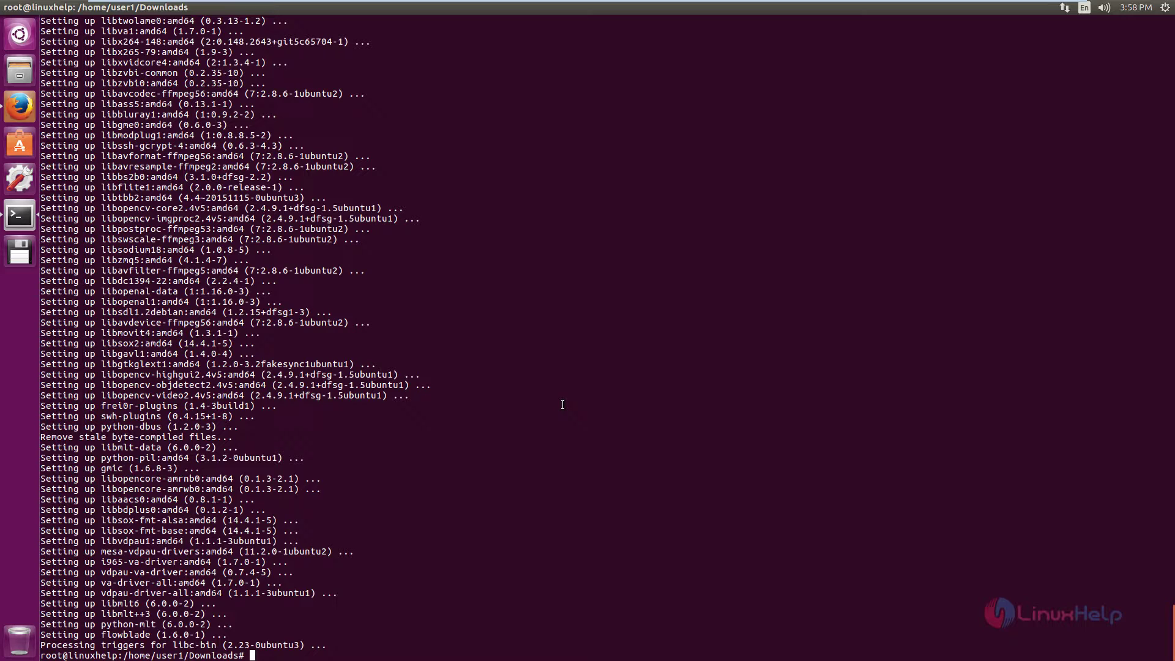
{"action": "type", "text": "dpkg -i flowblade-1.6.0-1_all.deb"}
{"action": "key", "text": "Return"}
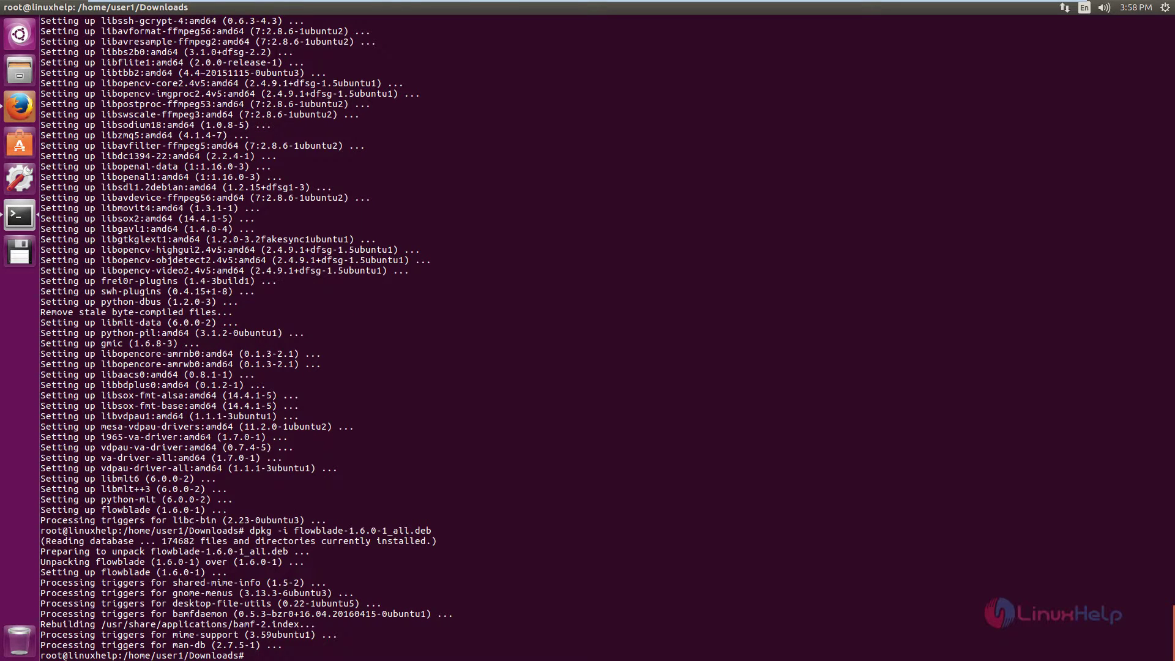
Launch Flowblade from the terminal and maximize its window.
{"action": "type", "text": "flow"}
{"action": "key", "text": "Tab"}
{"action": "key", "text": "Return"}
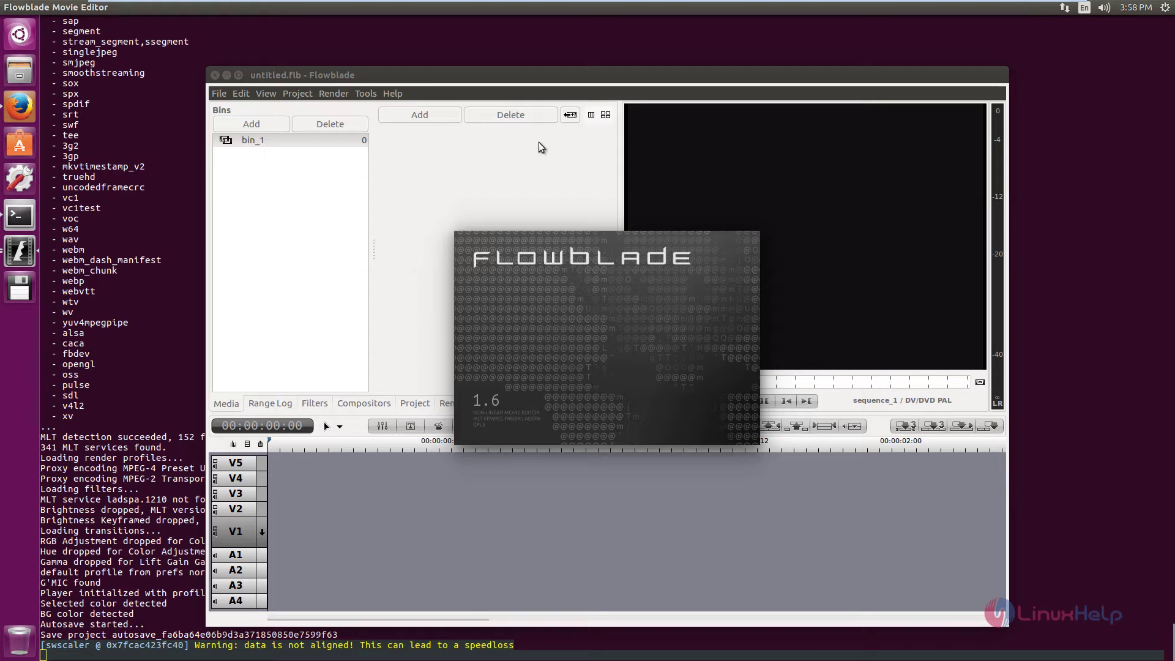
{"action": "left_click", "coordinate": [239, 74]}
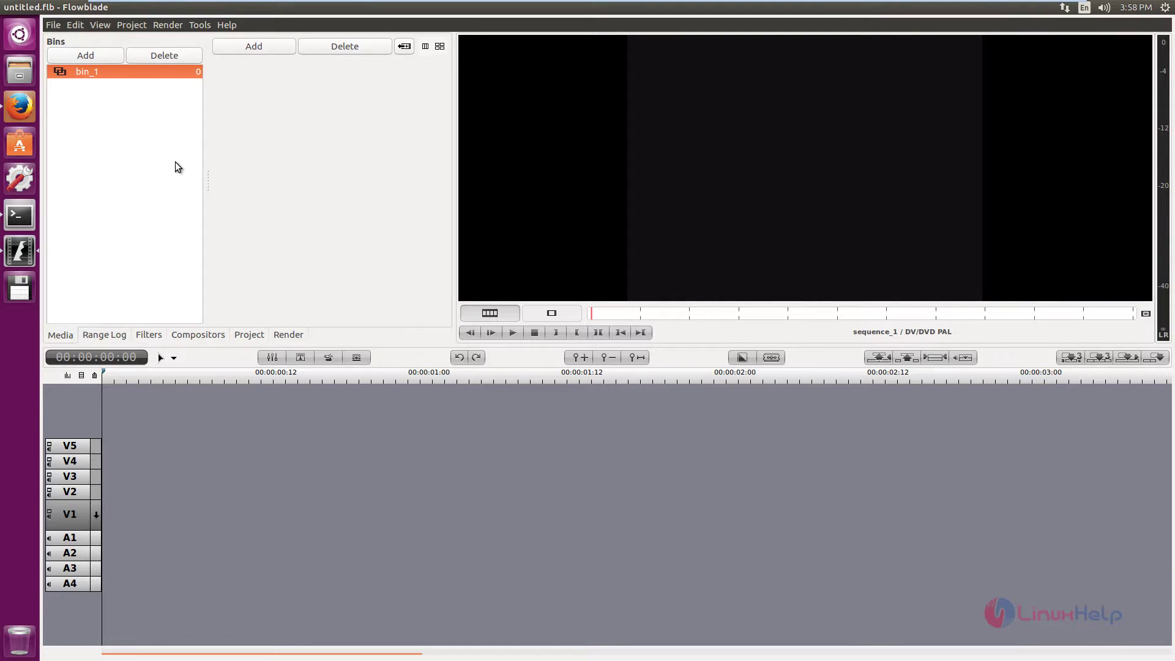
Choose File > New to bring up the New Project dialog.
{"action": "key", "text": "alt+f"}
{"action": "key", "text": "Down"}
{"action": "key", "text": "Down"}
{"action": "key", "text": "Escape"}
{"action": "key", "text": "alt+f"}
{"action": "key", "text": "Return"}
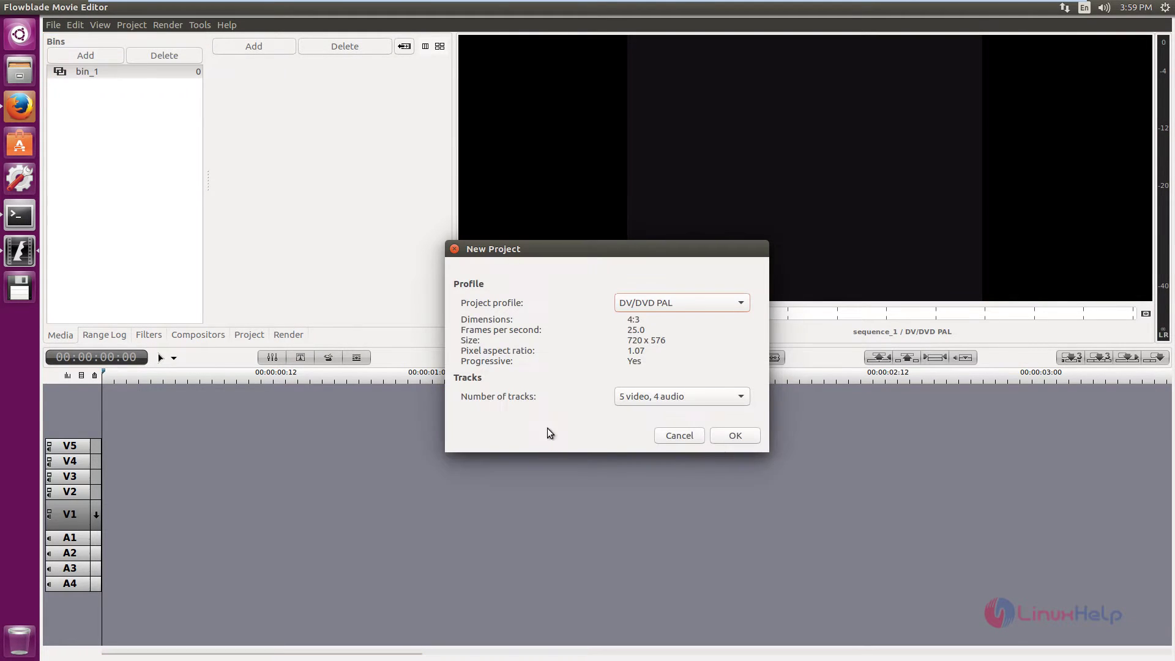
Pick the HD 1080p 30 fps profile and the 1 video, 8 audio track layout.
{"action": "left_click", "coordinate": [729, 303]}
{"action": "scroll", "coordinate": [700, 454], "scroll_direction": "down", "scroll_amount": 2}
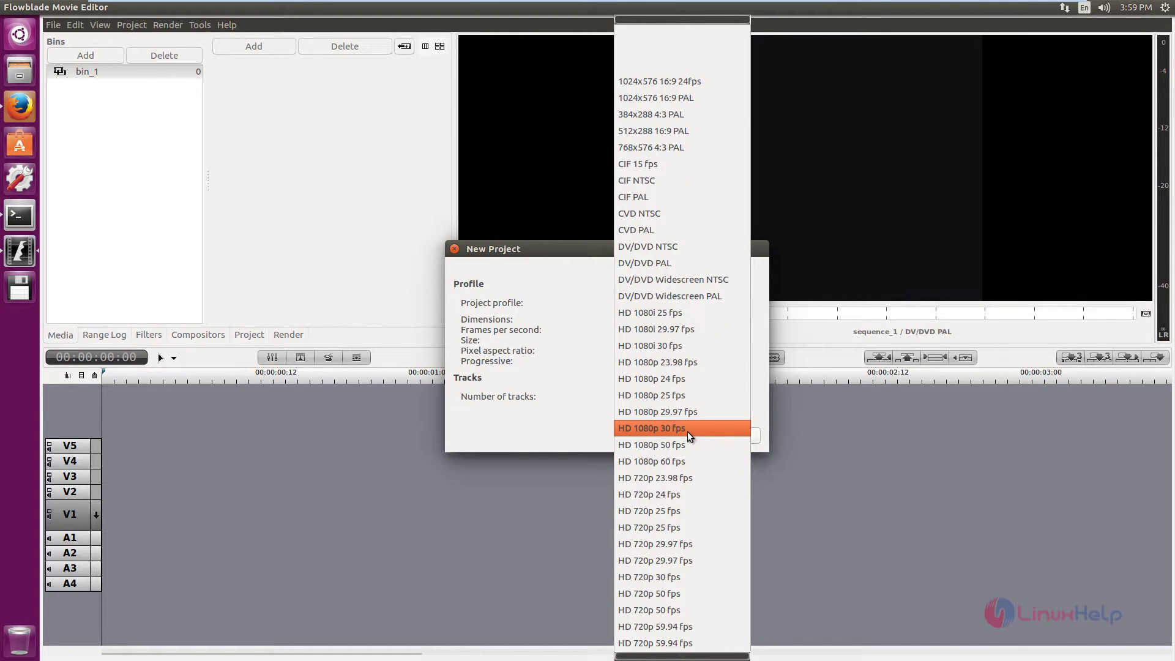
{"action": "left_click", "coordinate": [687, 431]}
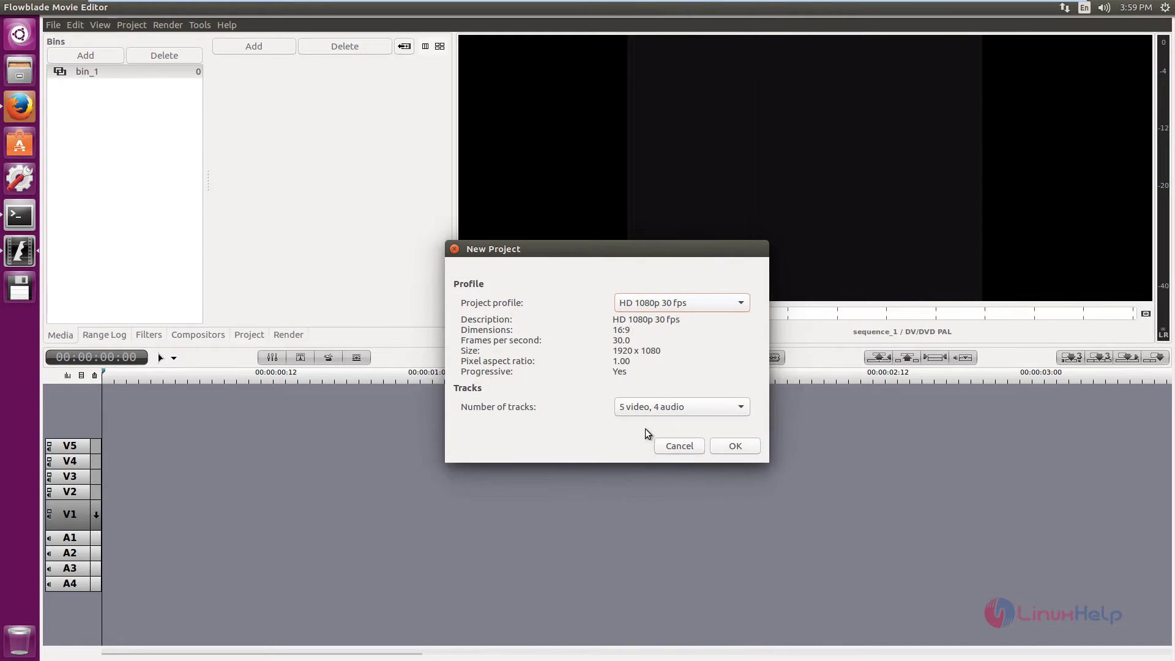
{"action": "left_click", "coordinate": [725, 406]}
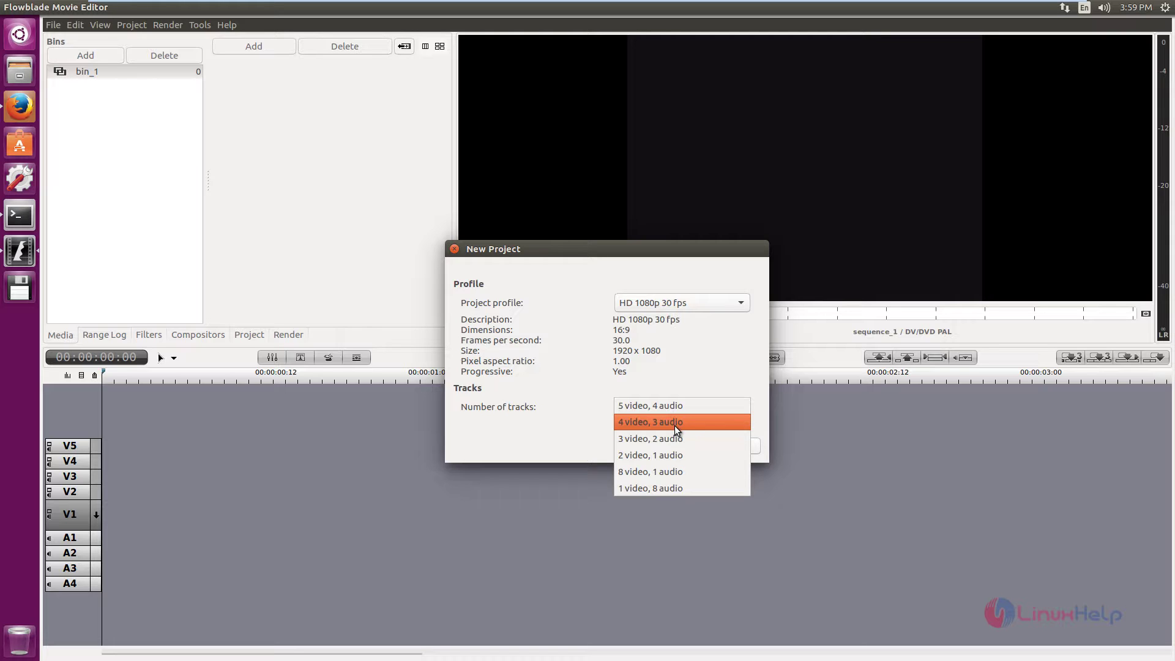
{"action": "left_click", "coordinate": [682, 486]}
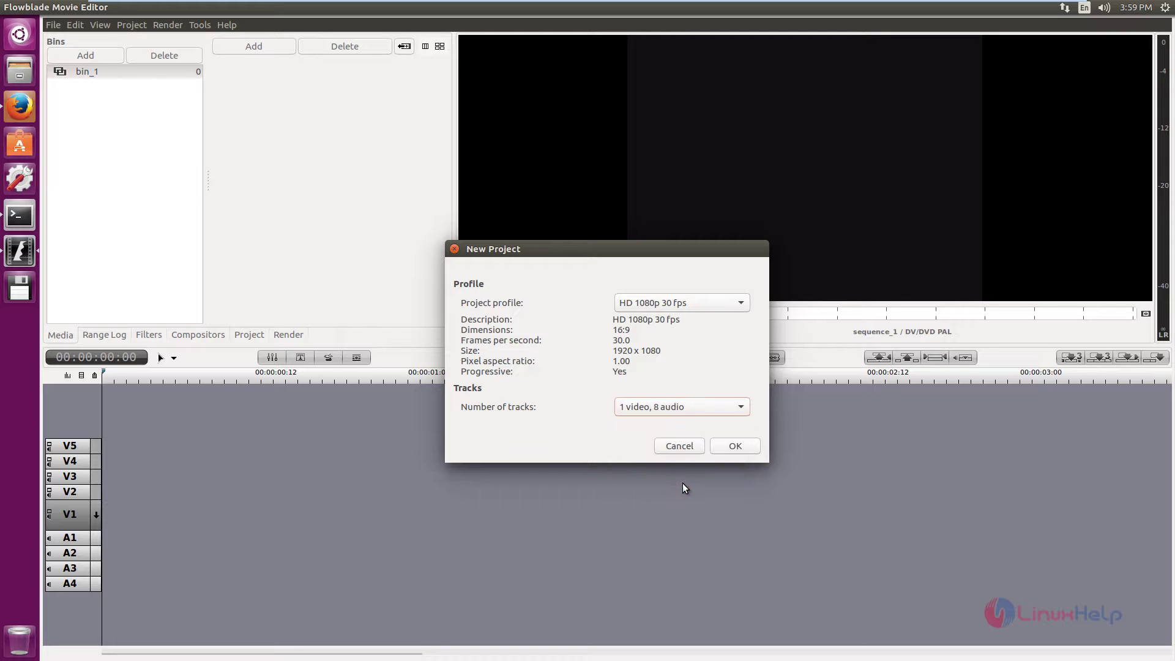
Create the project and import the cricket .mp4 from Downloads into bin_1.
{"action": "left_click", "coordinate": [733, 446]}
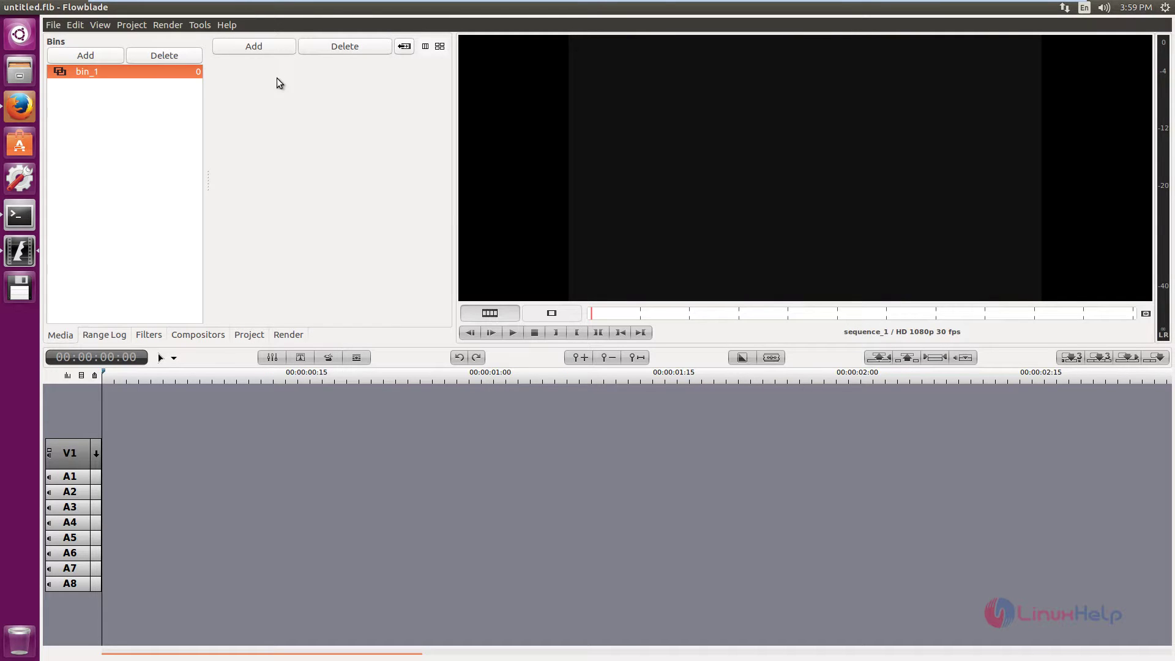
{"action": "left_click", "coordinate": [271, 46]}
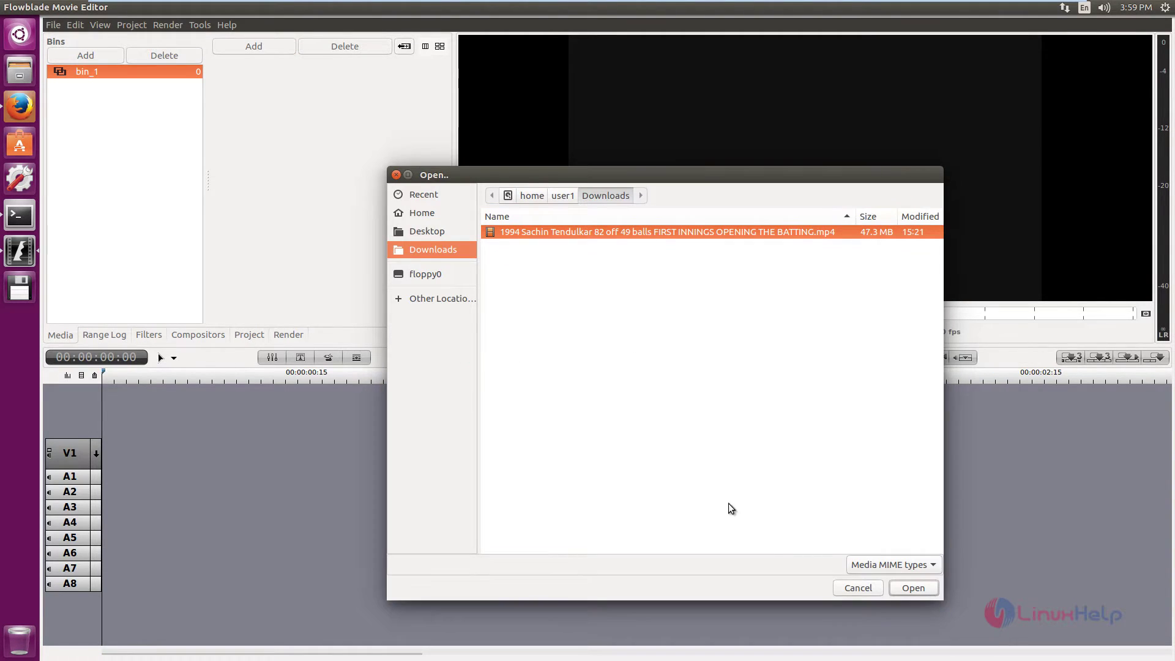
{"action": "left_click", "coordinate": [911, 588]}
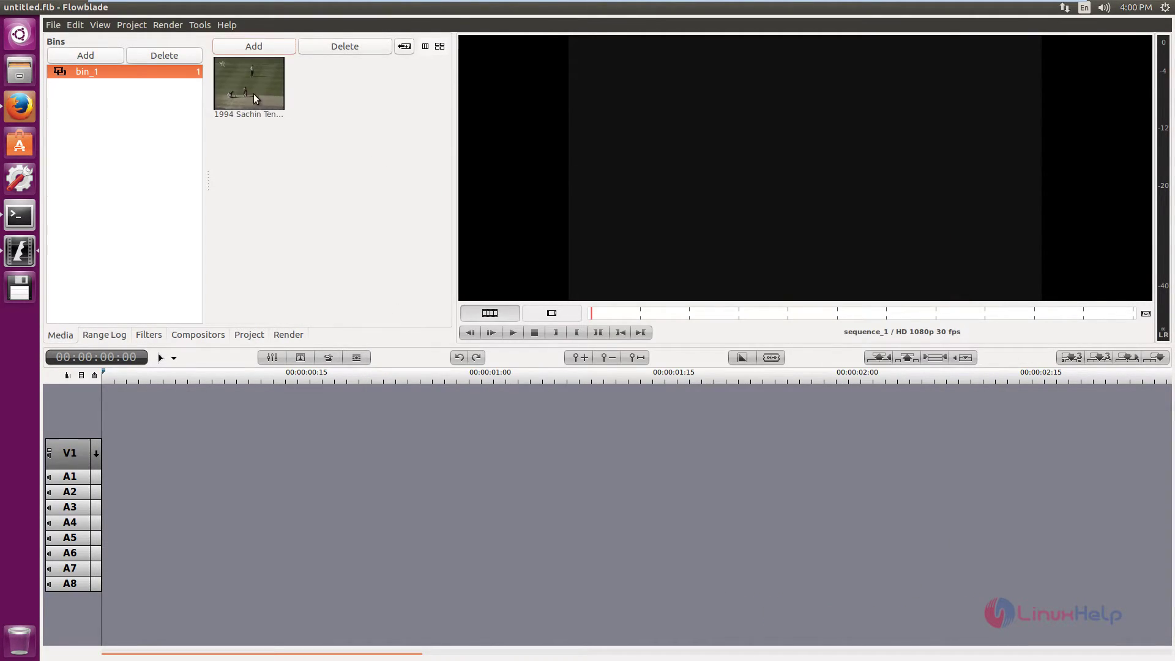
Place the cricket clip on V1 and add a Chroma Key filter from the Alpha group.
{"action": "left_click", "coordinate": [255, 84]}
{"action": "left_click_drag", "start_coordinate": [255, 85], "coordinate": [257, 452]}
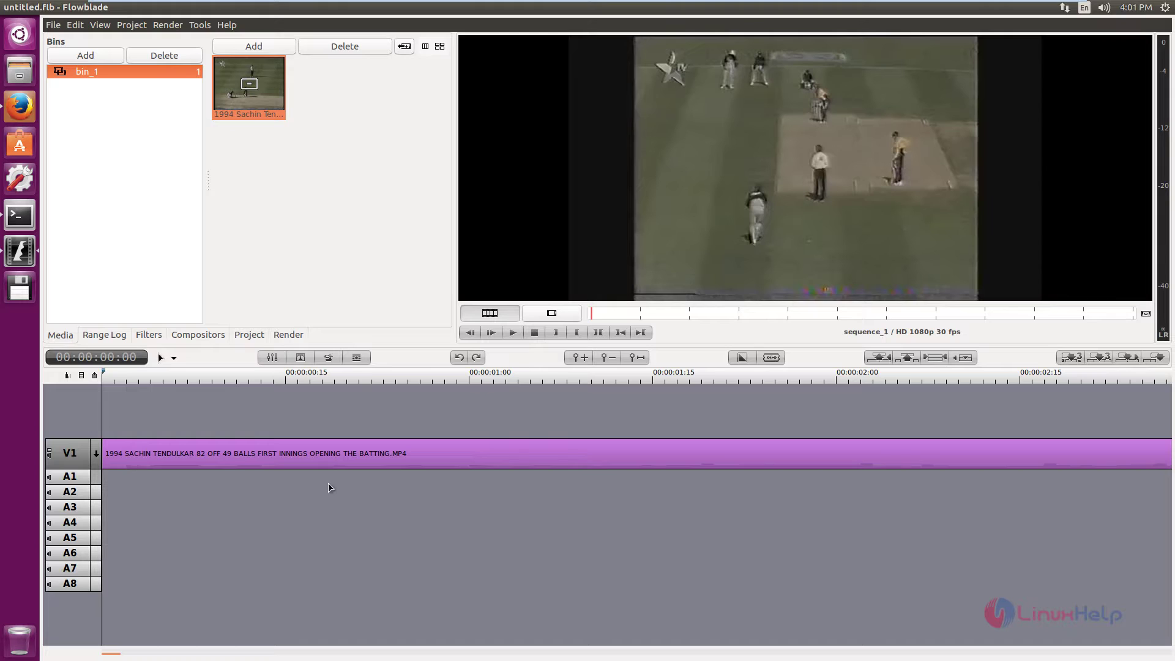
{"action": "left_click", "coordinate": [239, 455]}
{"action": "right_click", "coordinate": [122, 464]}
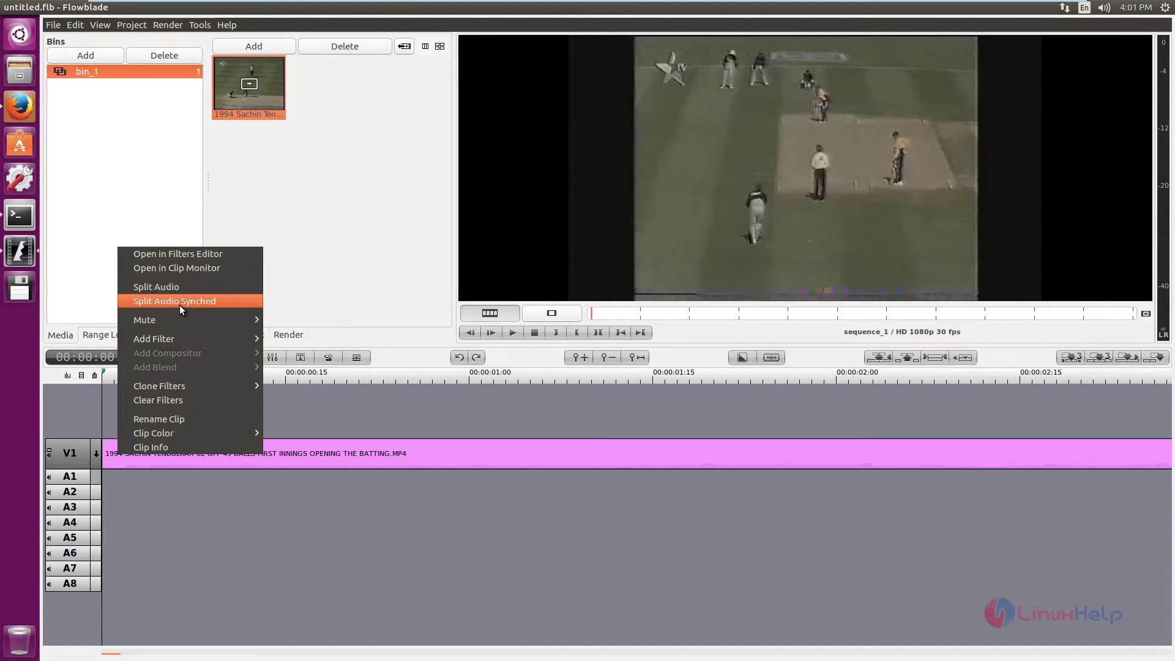
{"action": "left_click", "coordinate": [195, 258]}
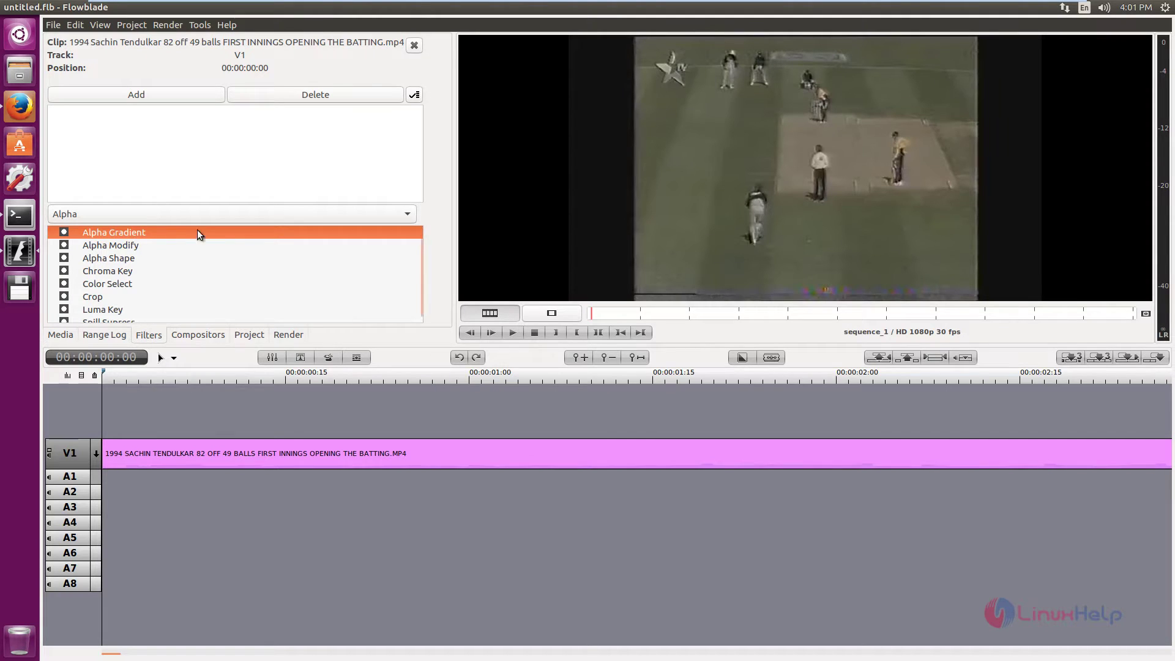
{"action": "left_click", "coordinate": [112, 246]}
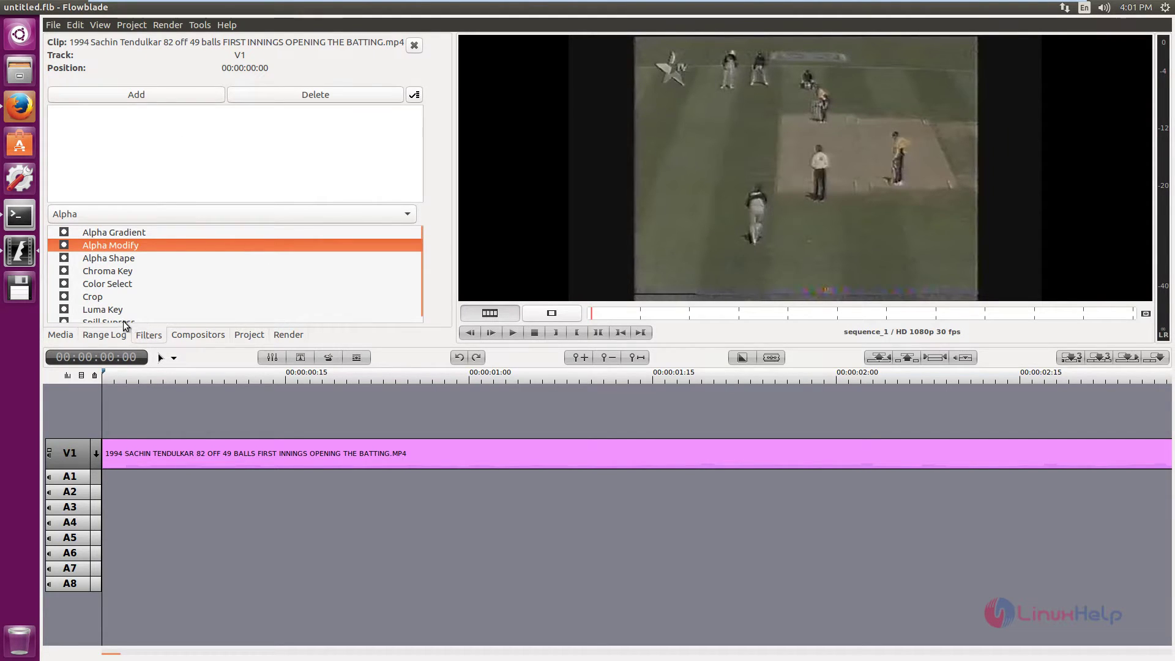
{"action": "double_click", "coordinate": [127, 269]}
{"action": "left_click", "coordinate": [514, 332]}
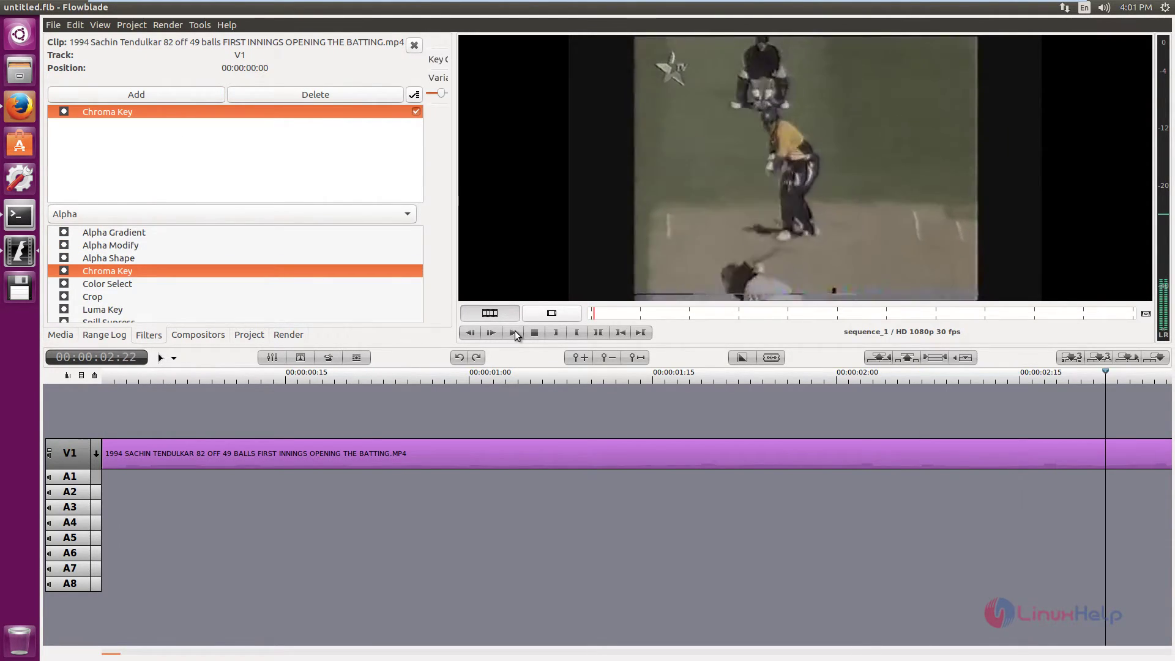
Add a Curves filter to the clip from its Add Filter menu.
{"action": "right_click", "coordinate": [153, 456]}
{"action": "mouse_move", "coordinate": [255, 346]}
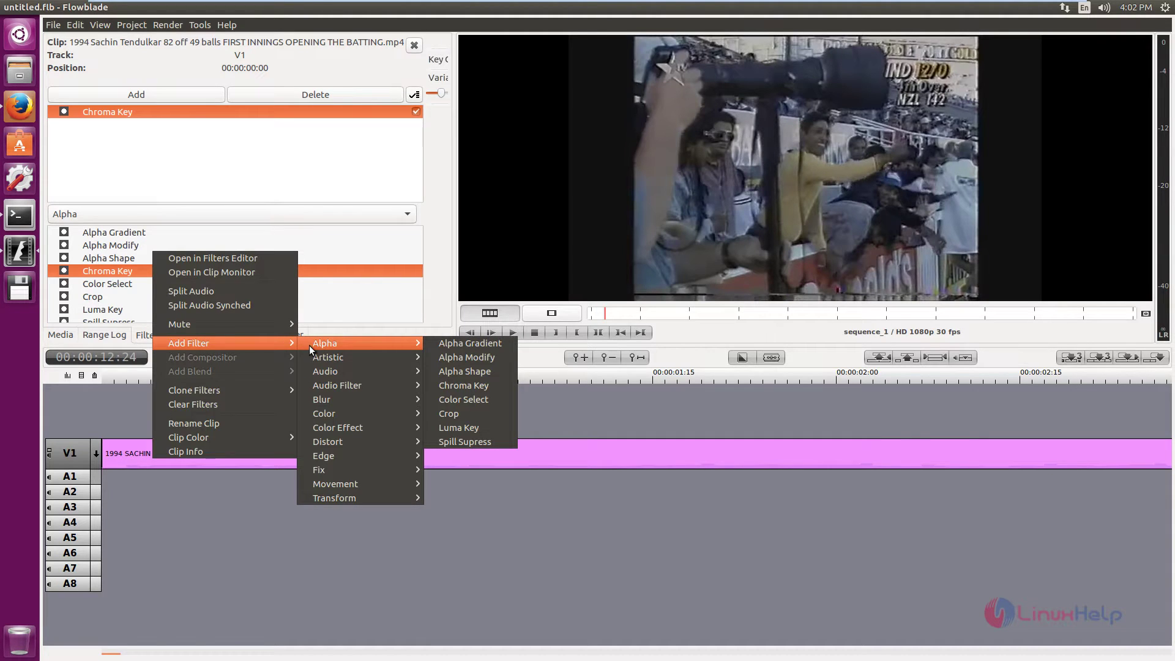
{"action": "mouse_move", "coordinate": [376, 388]}
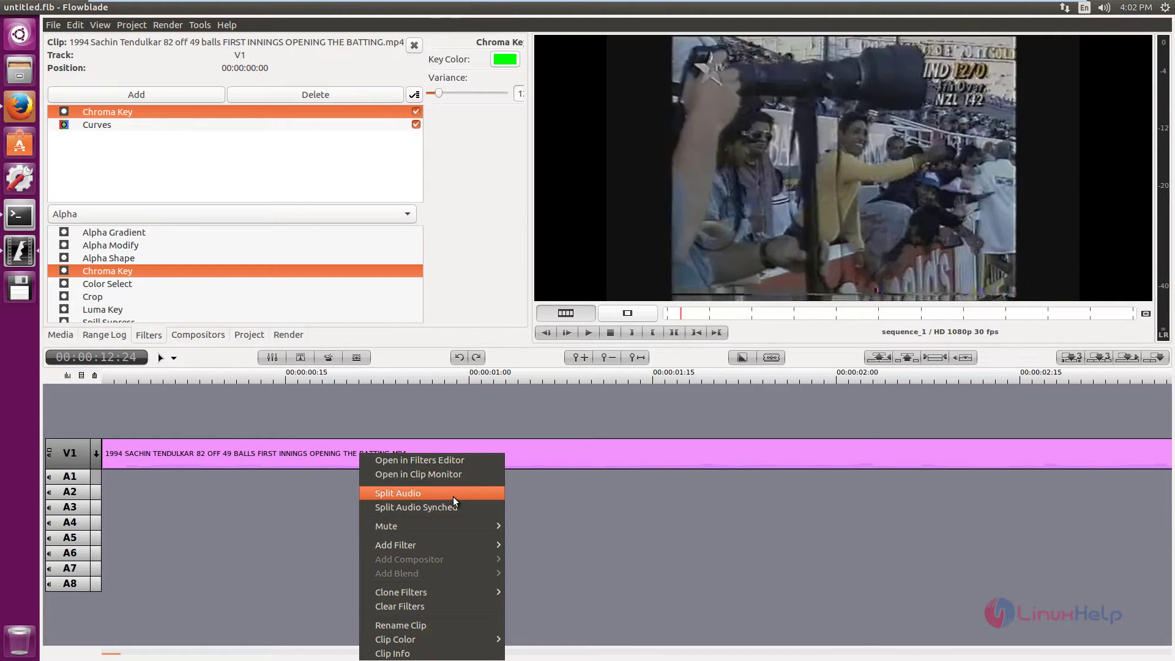
{"action": "mouse_move", "coordinate": [480, 594]}
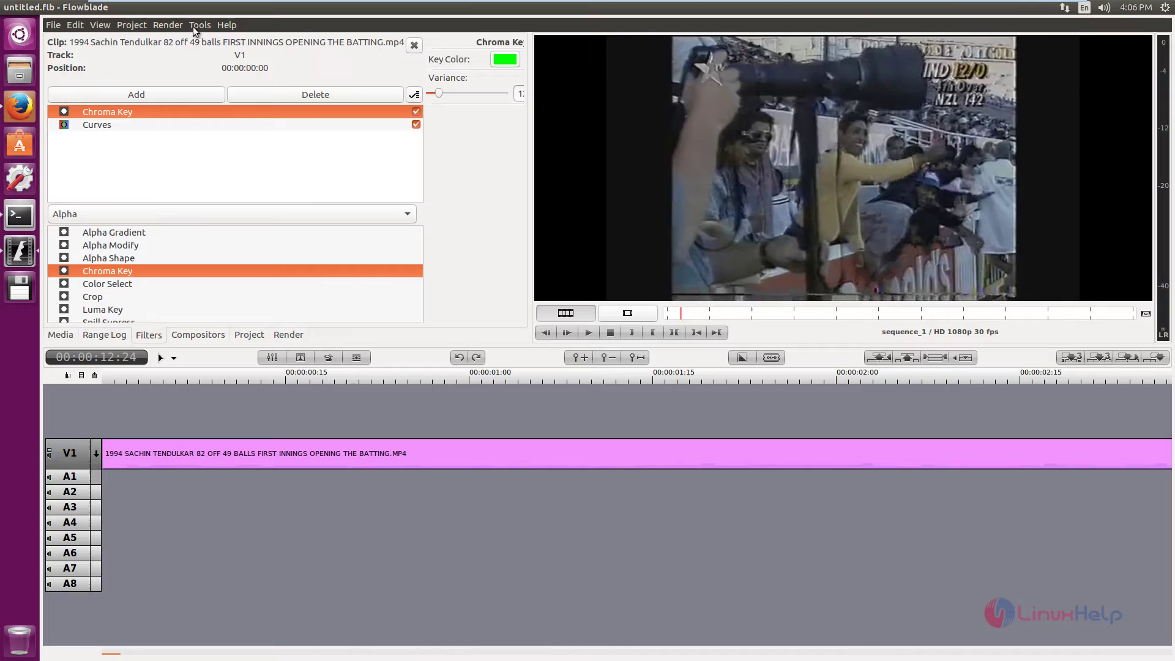
Open Tools > G'MIC Effects and load the cricket clip.
{"action": "left_click", "coordinate": [193, 27]}
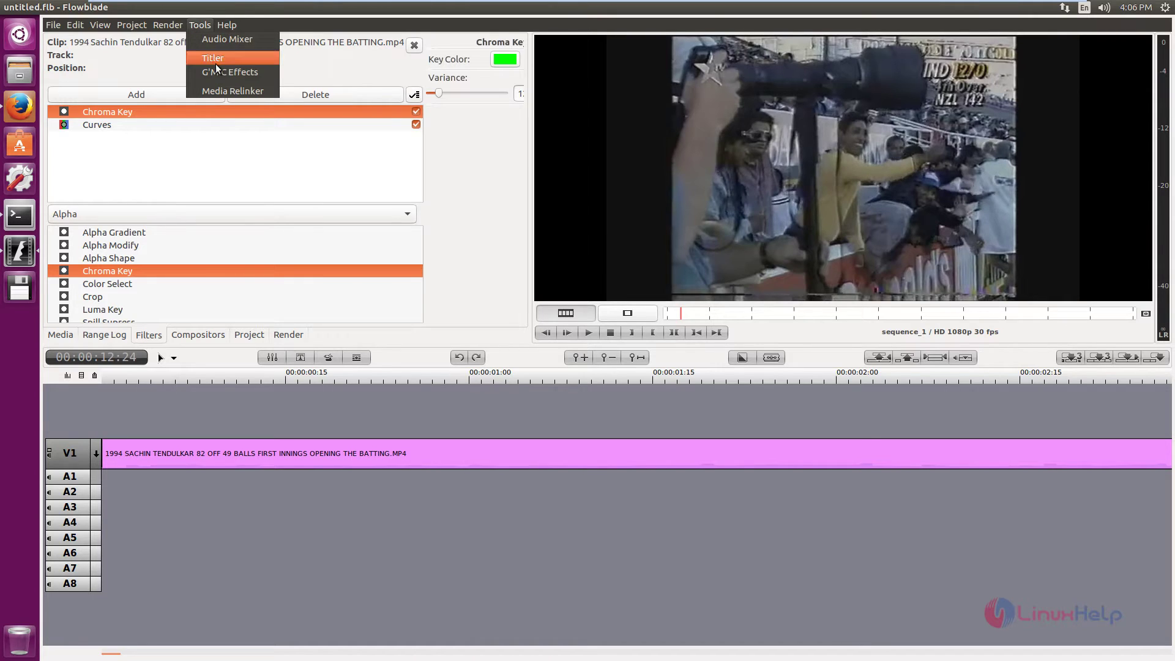
{"action": "left_click", "coordinate": [262, 77]}
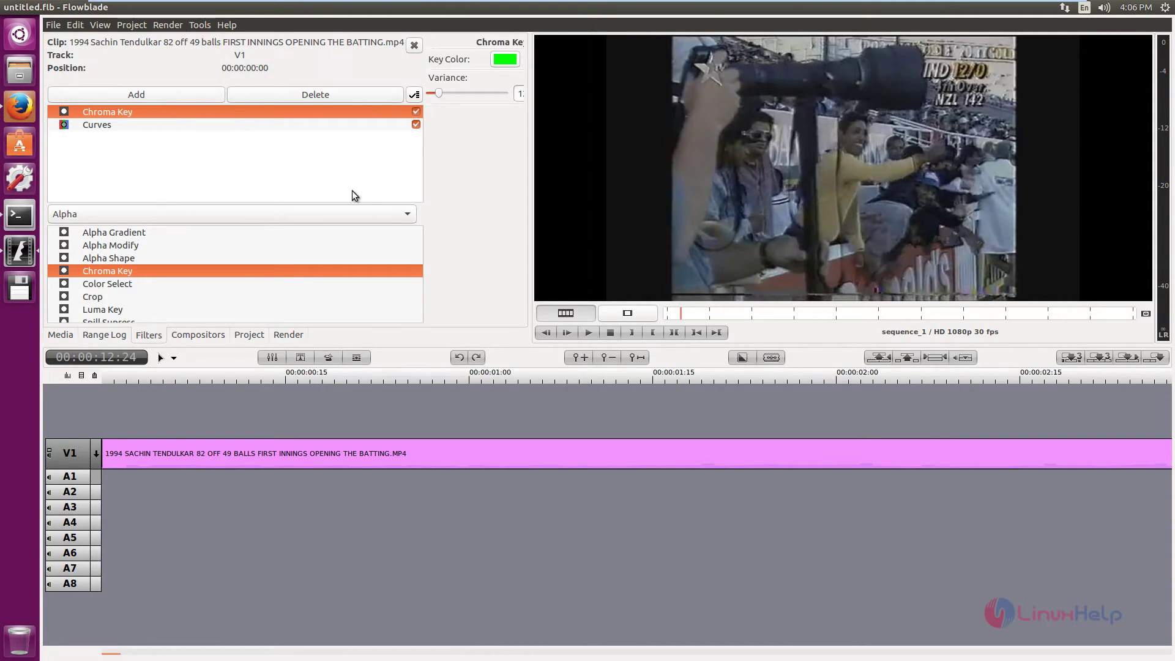
{"action": "left_click", "coordinate": [352, 155]}
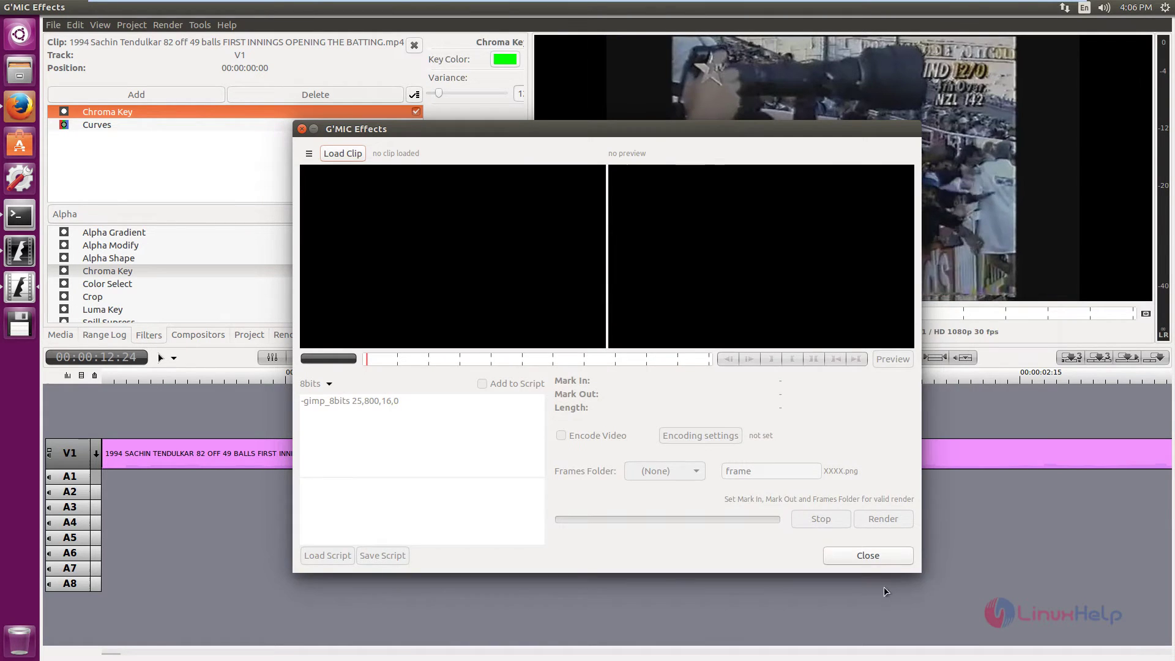
Enable video encoding and set the encoding format to MPEG-2.
{"action": "left_click", "coordinate": [562, 423]}
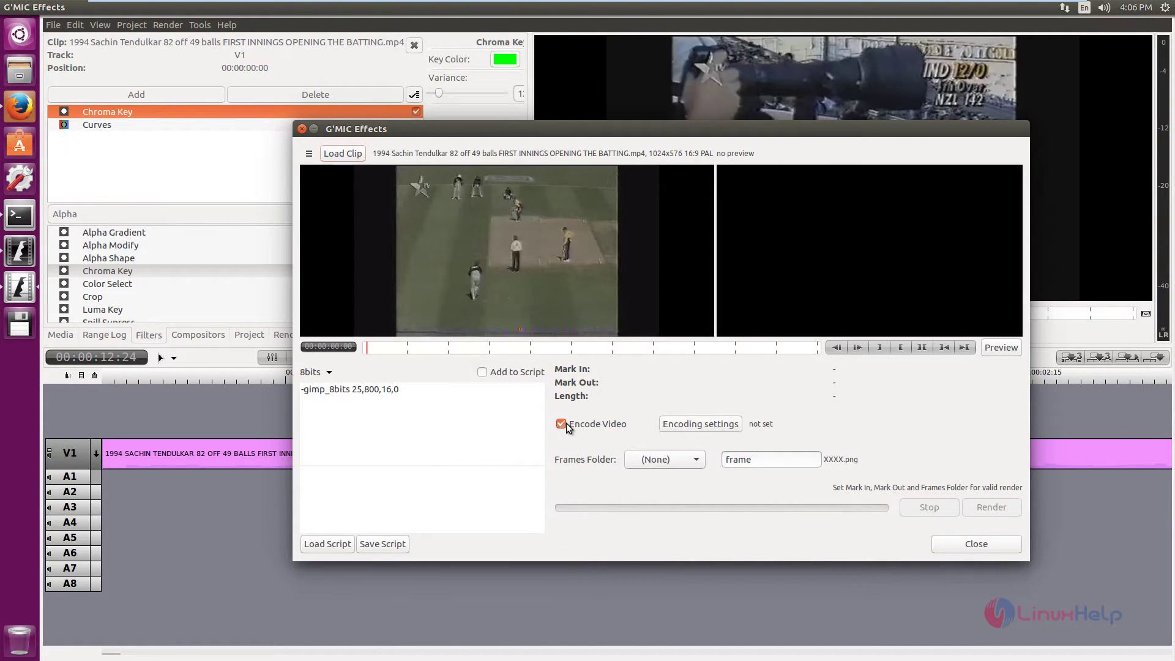
{"action": "left_click", "coordinate": [679, 459]}
{"action": "left_click", "coordinate": [677, 486]}
{"action": "left_click", "coordinate": [700, 424]}
{"action": "left_click", "coordinate": [697, 449]}
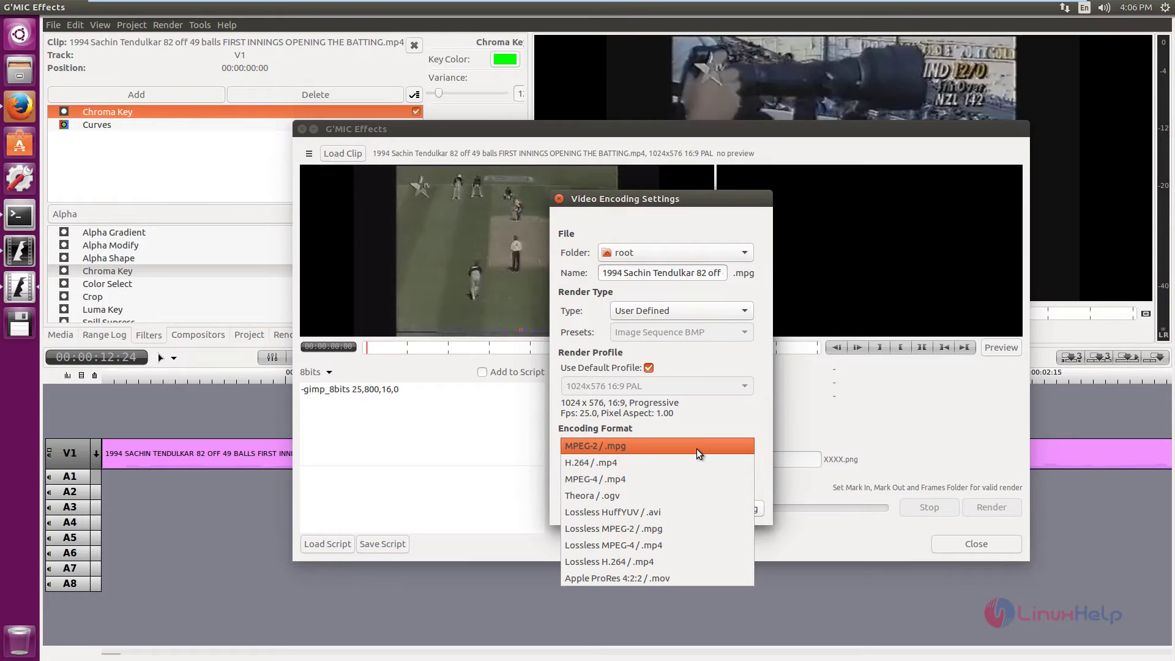
{"action": "left_click", "coordinate": [720, 421]}
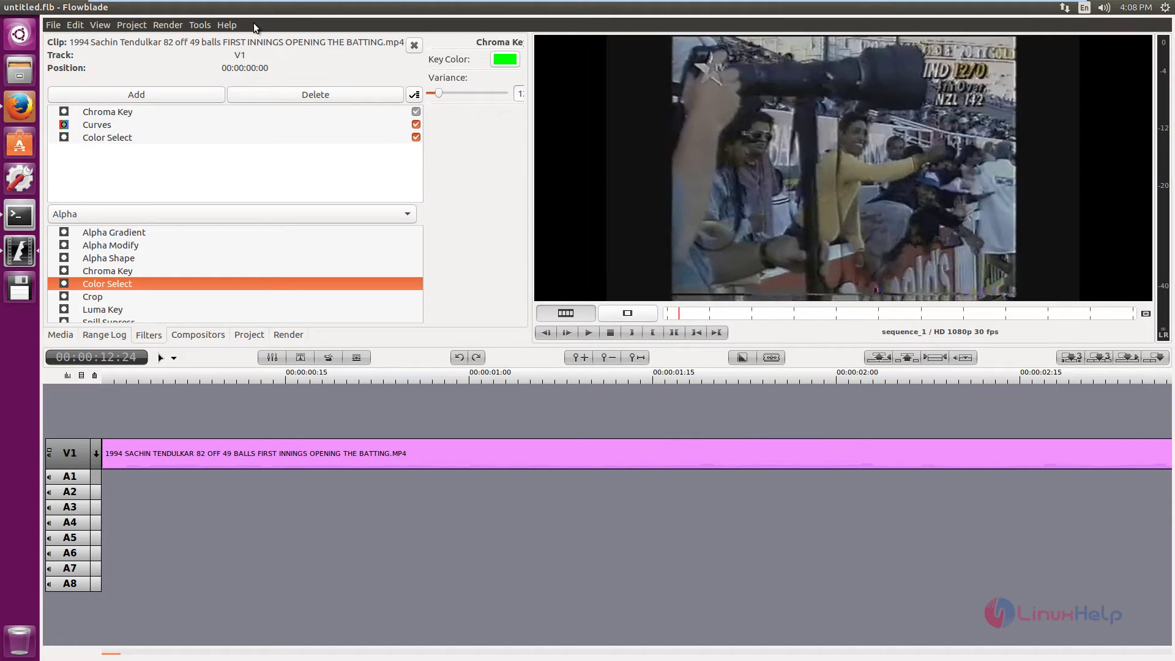
Open the Titler and replace the placeholder with "Sachin's best innings".
{"action": "left_click", "coordinate": [205, 24]}
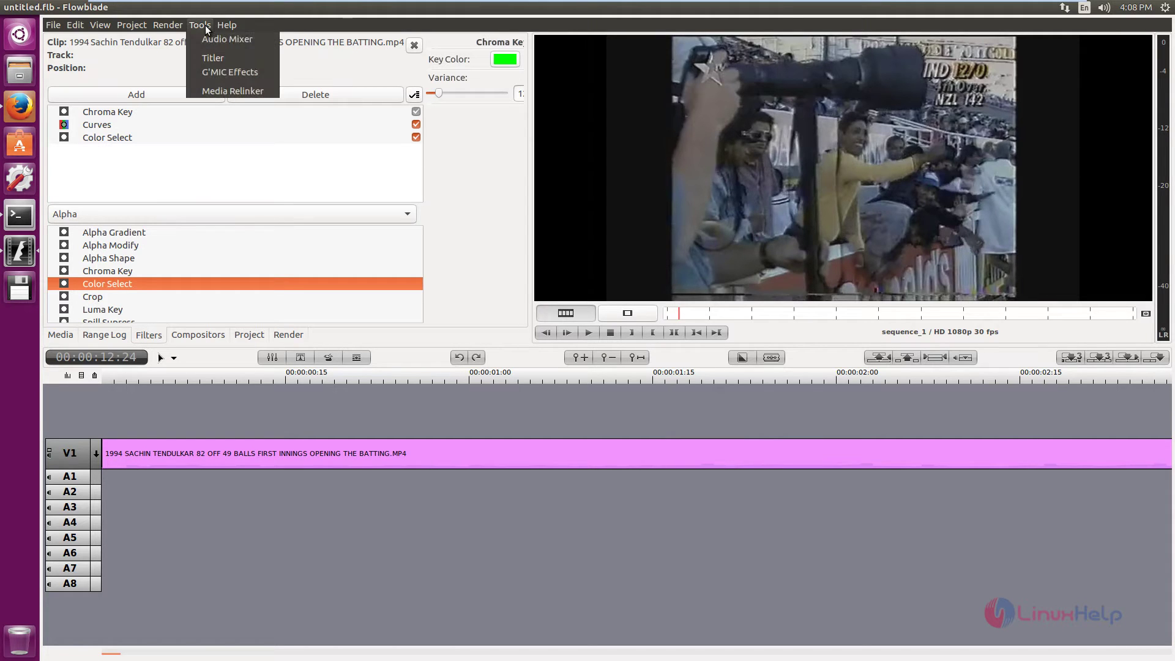
{"action": "left_click", "coordinate": [209, 57]}
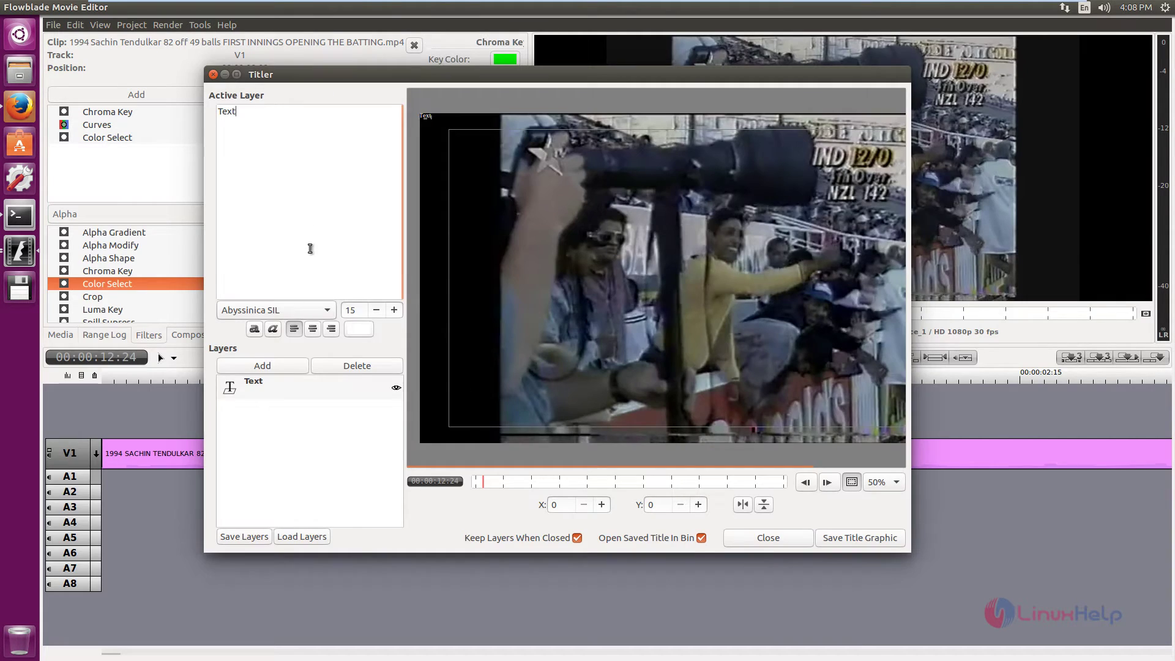
{"action": "left_click_drag", "start_coordinate": [237, 112], "coordinate": [215, 112]}
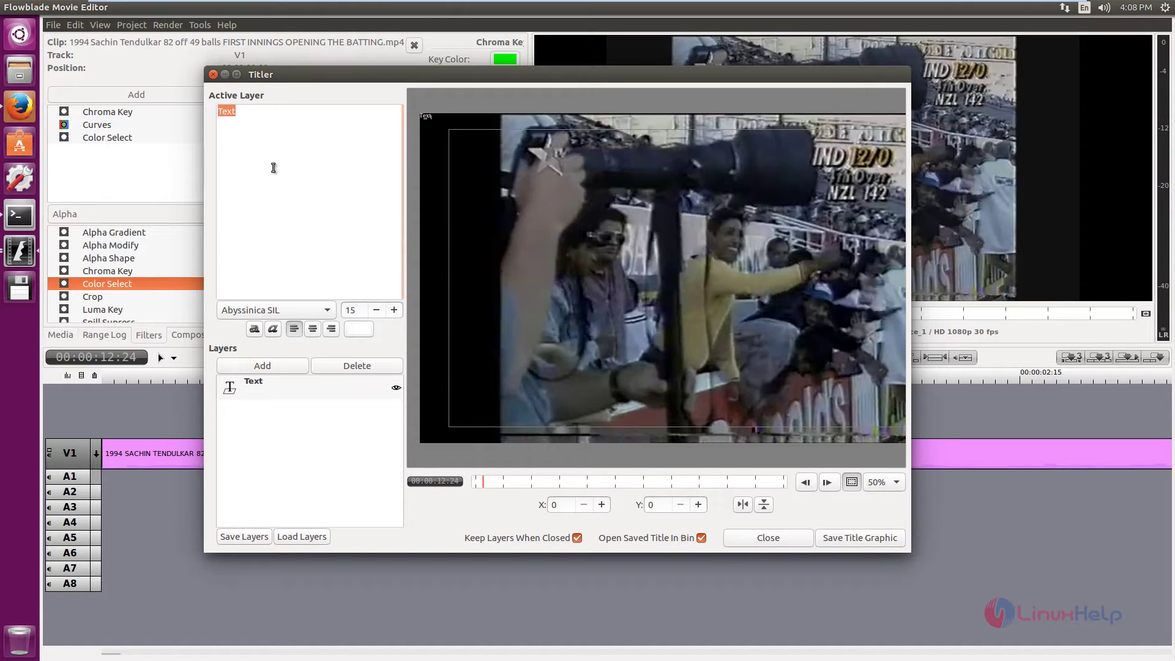
{"action": "type", "text": "Sachin's best innings"}
Style the title in KacstPoster size 22, move it lower-left, and save it.
{"action": "left_click", "coordinate": [273, 310]}
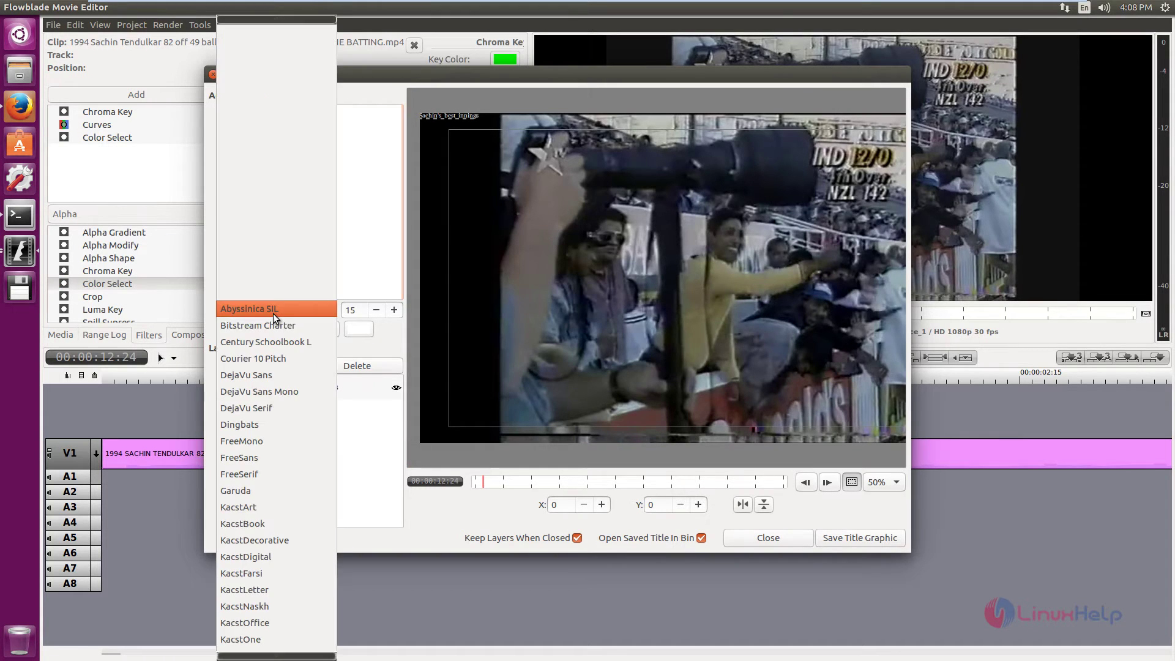
{"action": "left_click", "coordinate": [273, 460]}
{"action": "left_click_drag", "start_coordinate": [477, 116], "coordinate": [646, 413]}
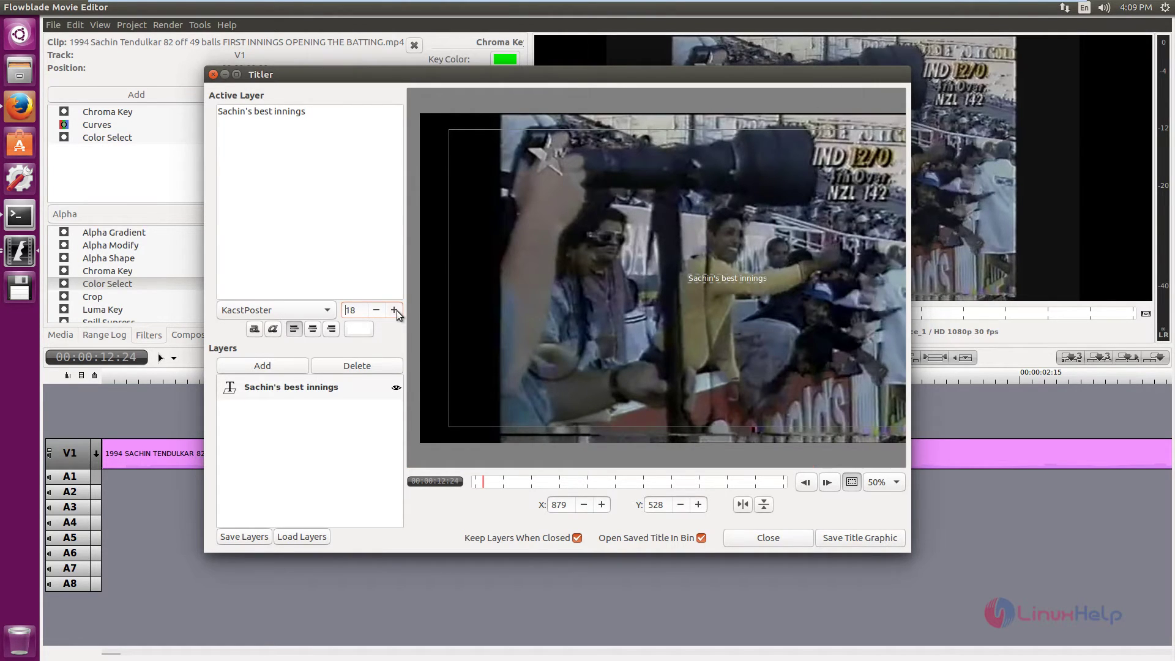
{"action": "left_click", "coordinate": [394, 309]}
{"action": "left_click", "coordinate": [394, 310]}
{"action": "left_click", "coordinate": [394, 309]}
{"action": "left_click", "coordinate": [394, 309]}
{"action": "left_click_drag", "start_coordinate": [739, 320], "coordinate": [554, 451]}
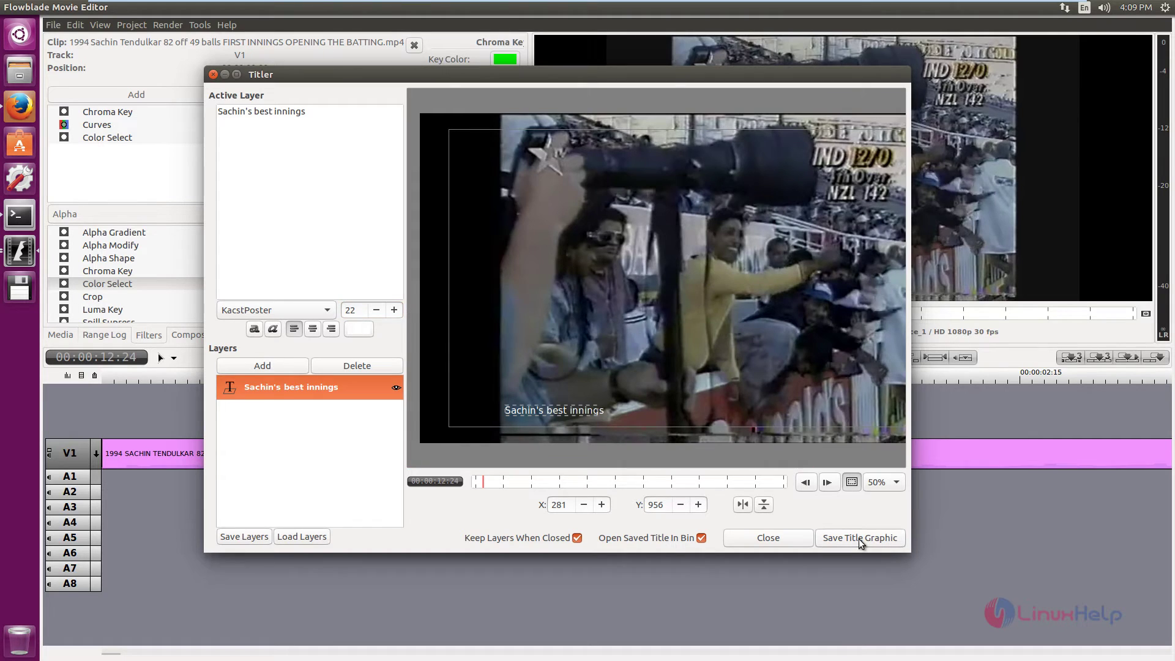
{"action": "left_click", "coordinate": [857, 538]}
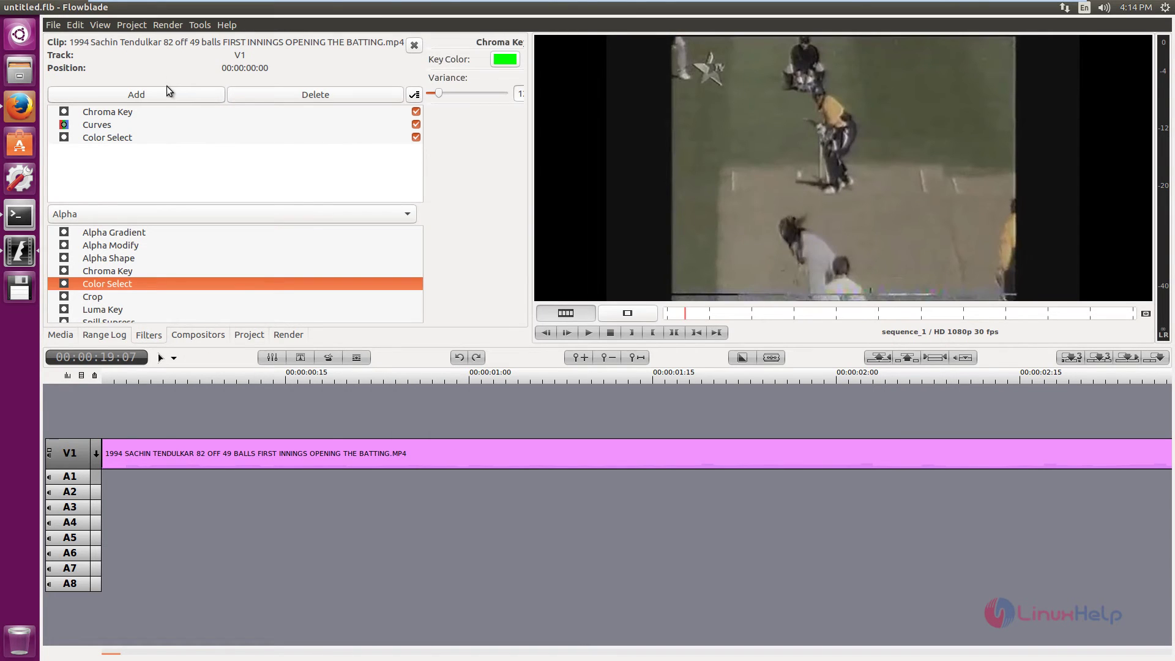
Apply title.png from Downloads as the sequence watermark, then begin rendering the timeline to movie.mpg.
{"action": "left_click", "coordinate": [82, 25]}
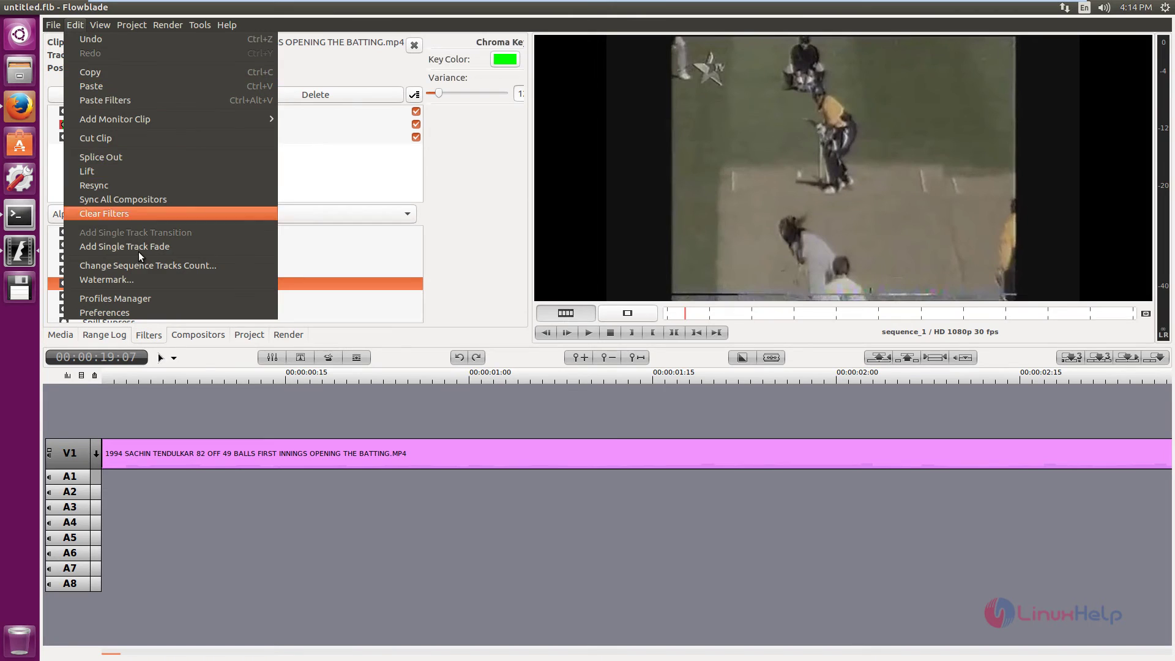
{"action": "left_click", "coordinate": [147, 280]}
{"action": "left_click", "coordinate": [599, 359]}
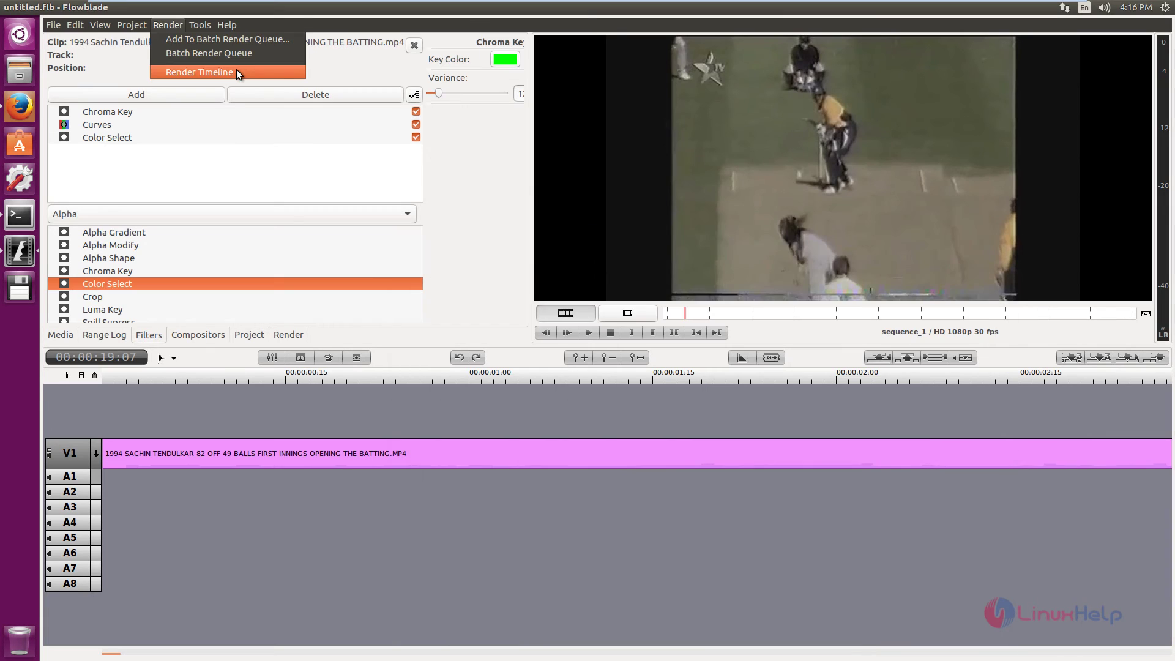
{"action": "left_click", "coordinate": [237, 71]}
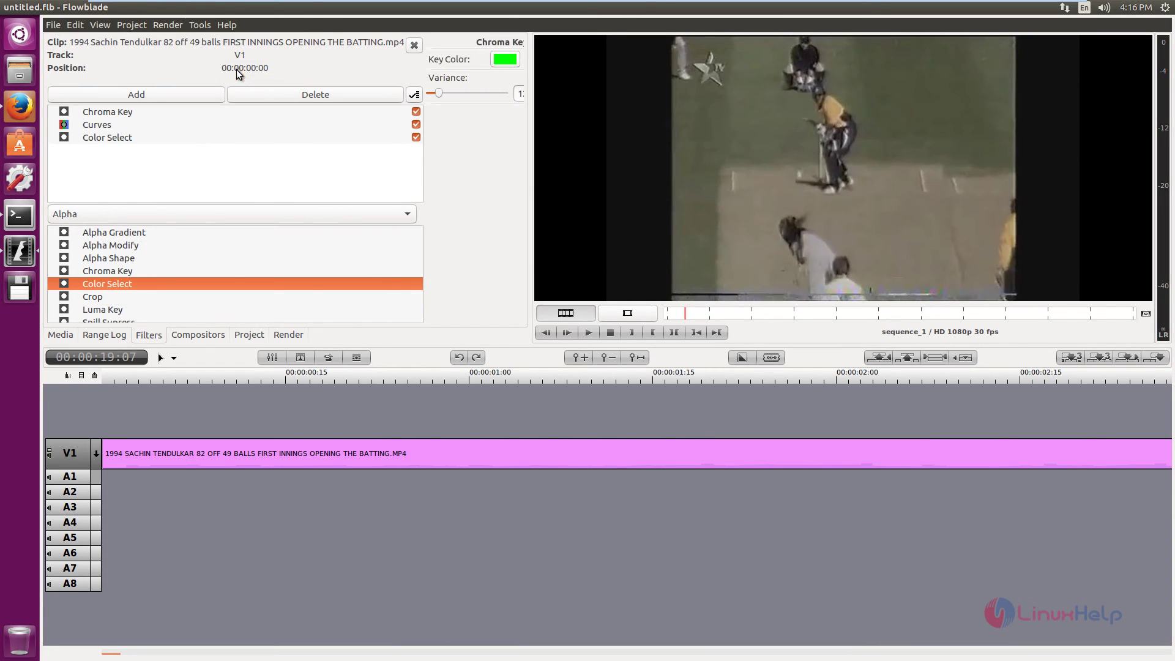